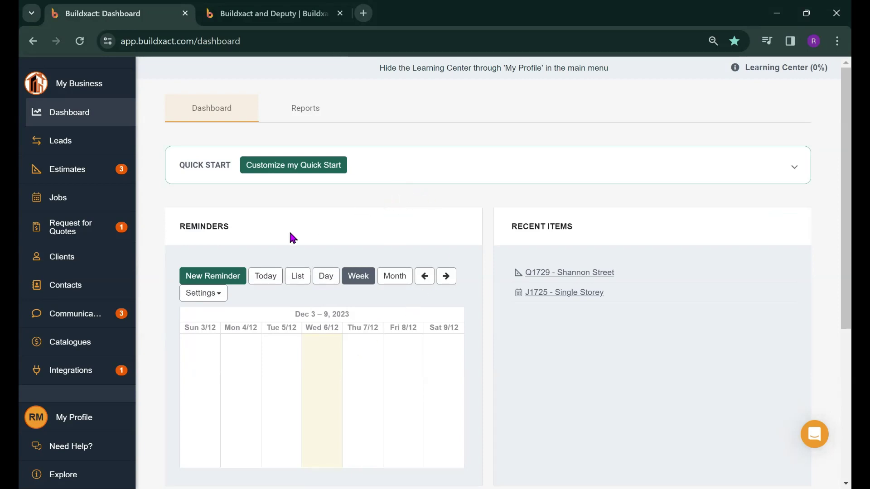
Step: Connect Deputy from Integrations, select the business, and allow Buildxact access to its Deputy data
click(82, 370)
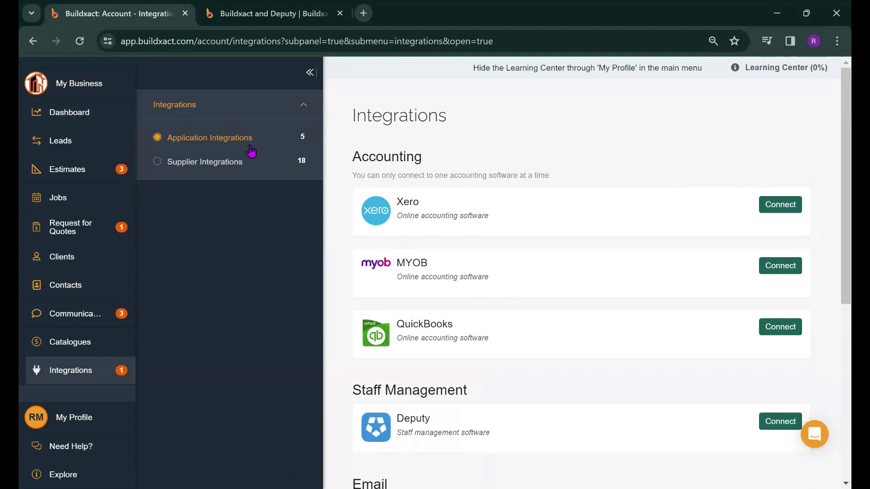
click(770, 427)
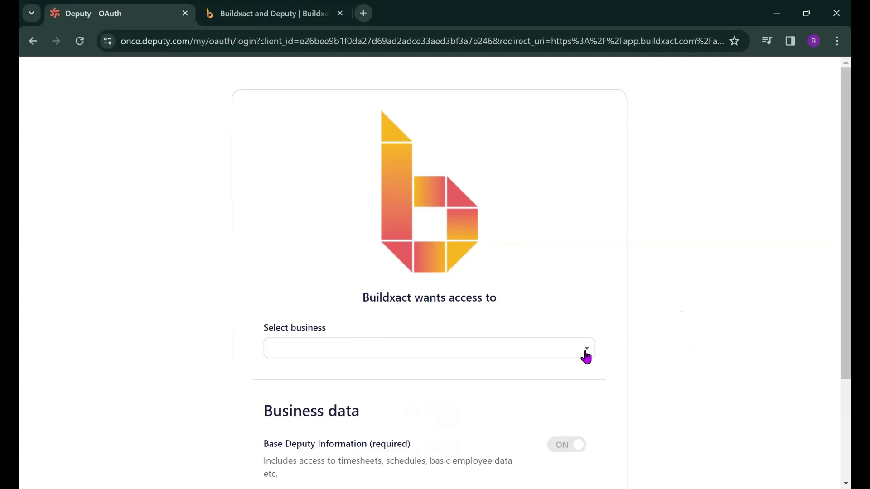
click(574, 357)
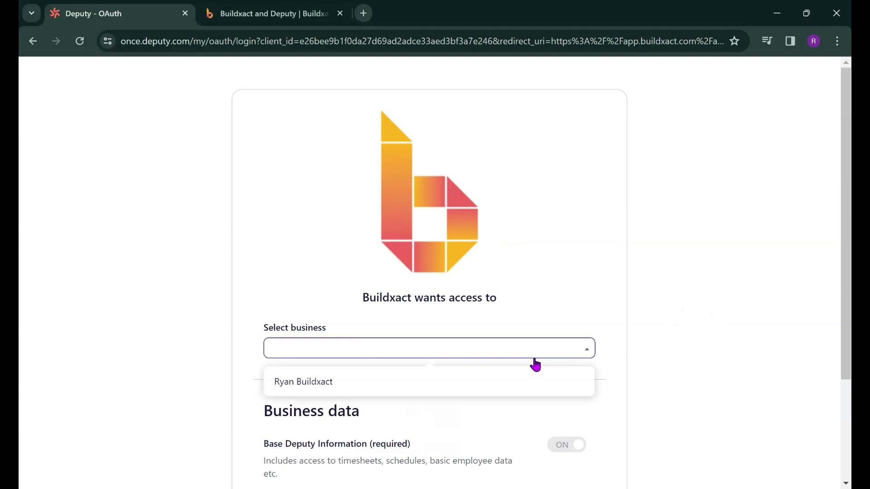
click(463, 386)
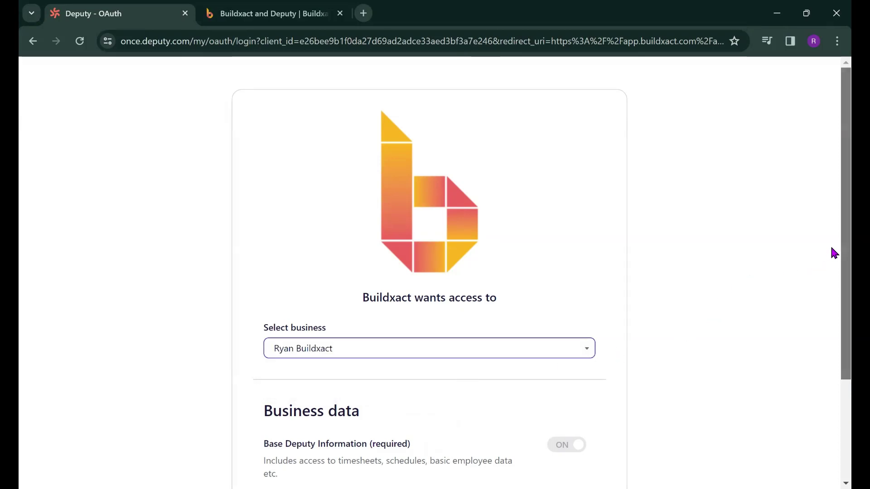
scroll(831, 272, down, 3)
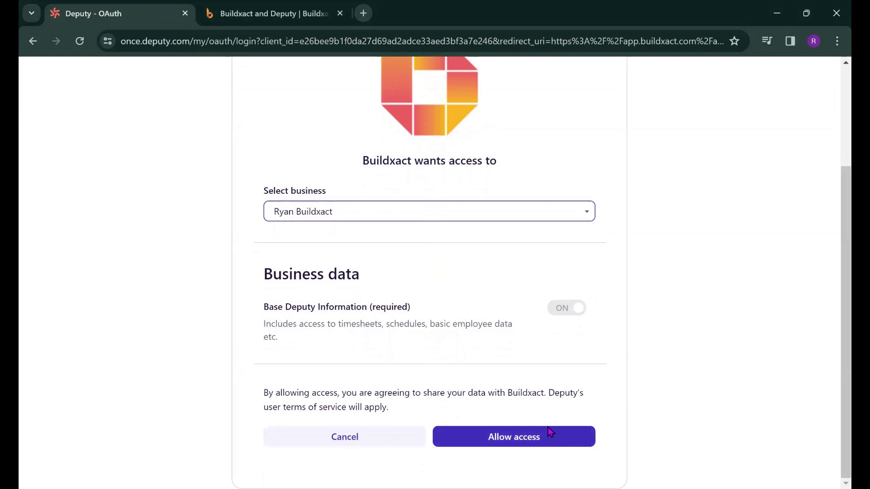
click(535, 438)
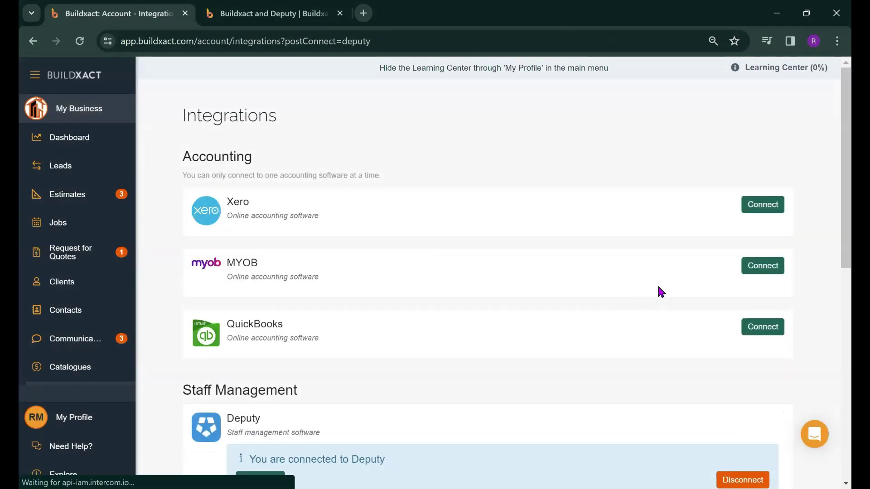
Step: Scroll down to confirm the Deputy card shows connected with a successful last sync
scroll(834, 218, down, 3)
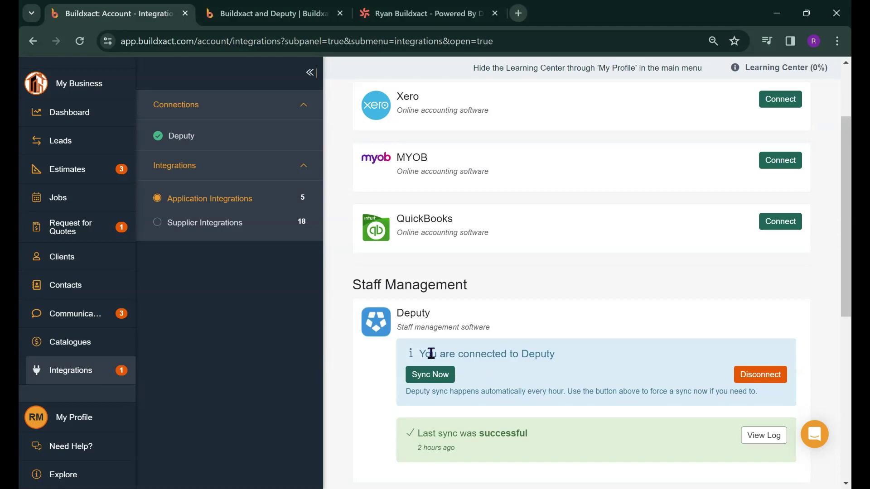
Step: Create a job from estimate Q1729 using the Contract Price invoice method
click(81, 177)
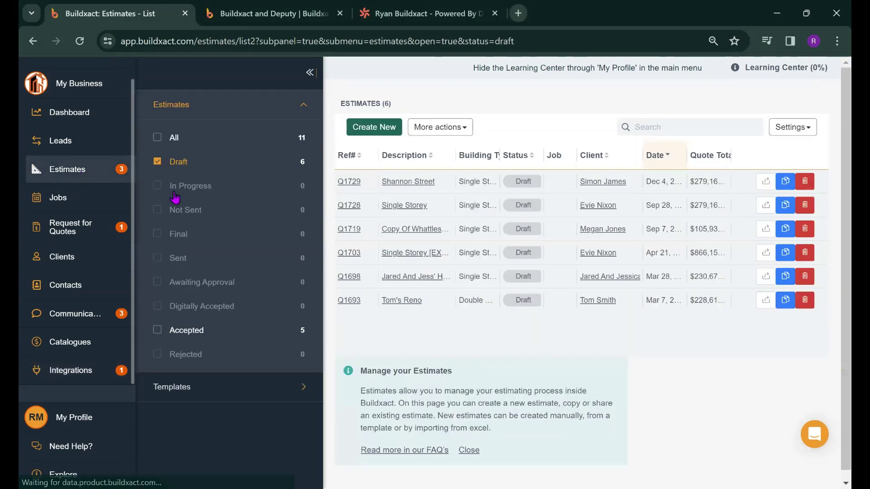
click(350, 181)
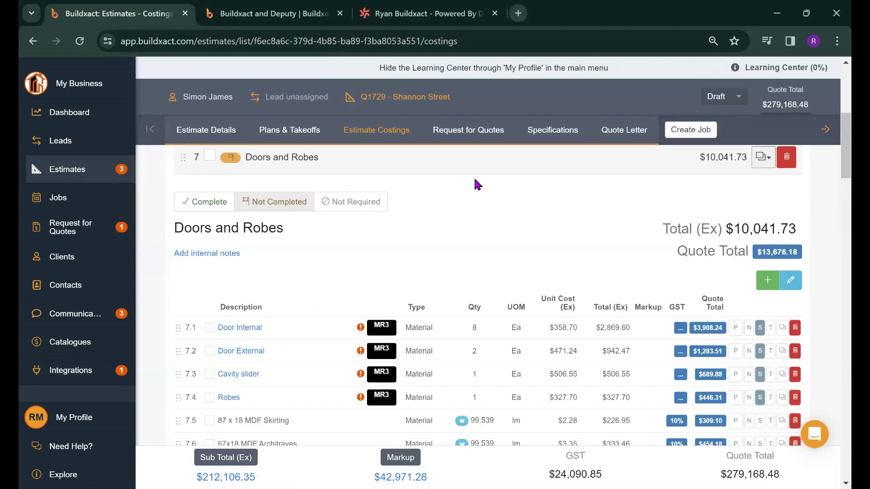
click(693, 131)
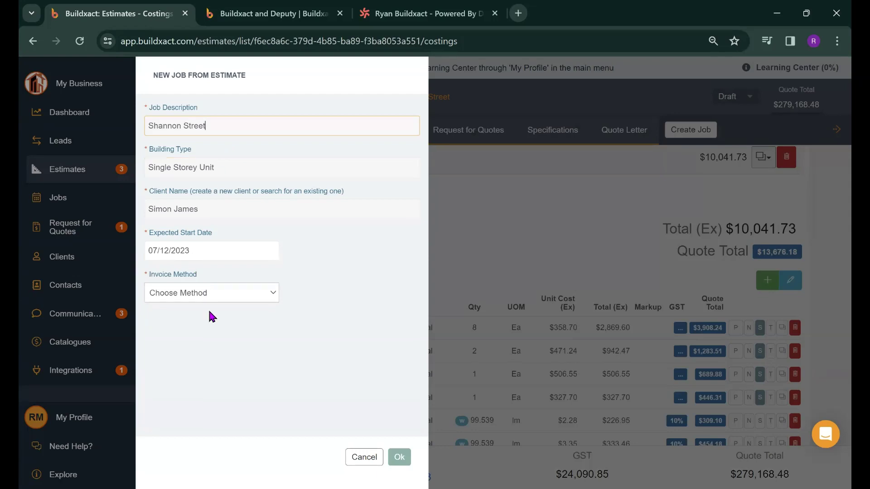
click(211, 292)
click(181, 314)
click(399, 458)
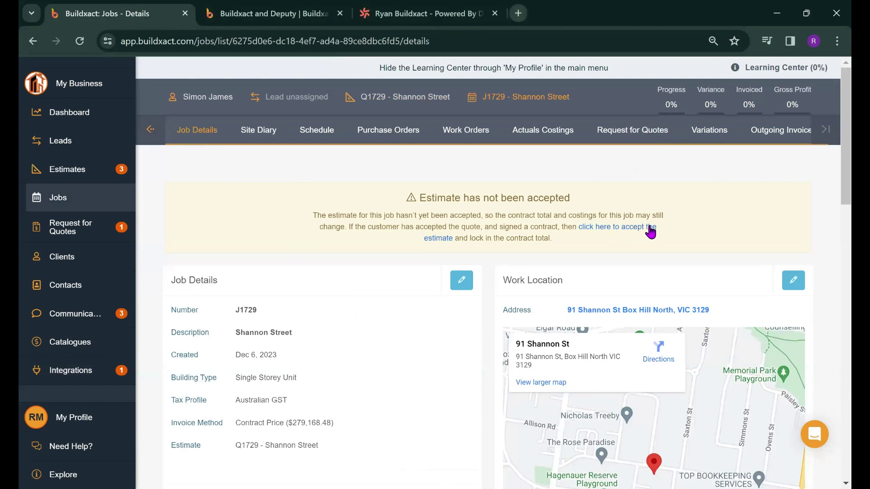
drag(833, 165, 834, 206)
scroll(834, 207, down, 1)
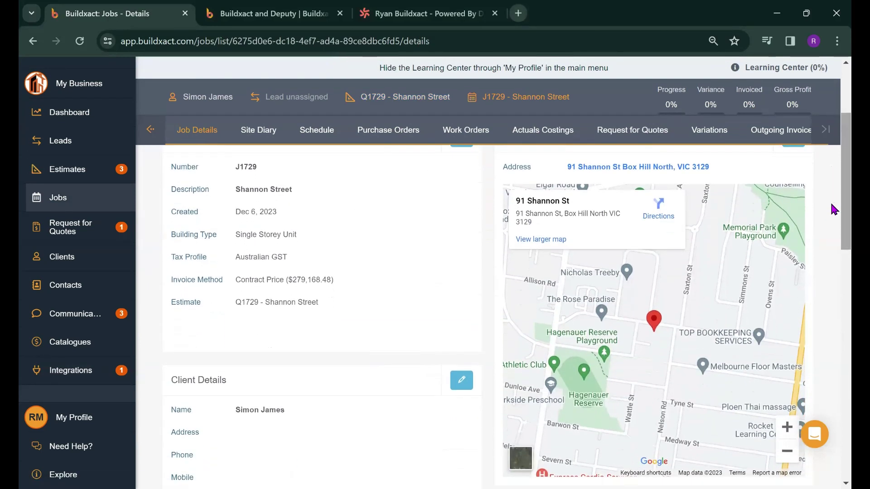
scroll(832, 188, up, 1)
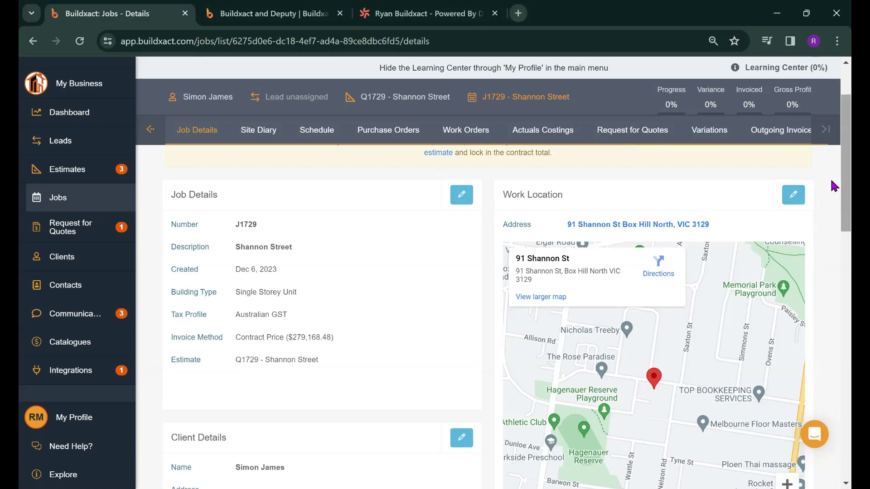
drag(832, 181, 825, 285)
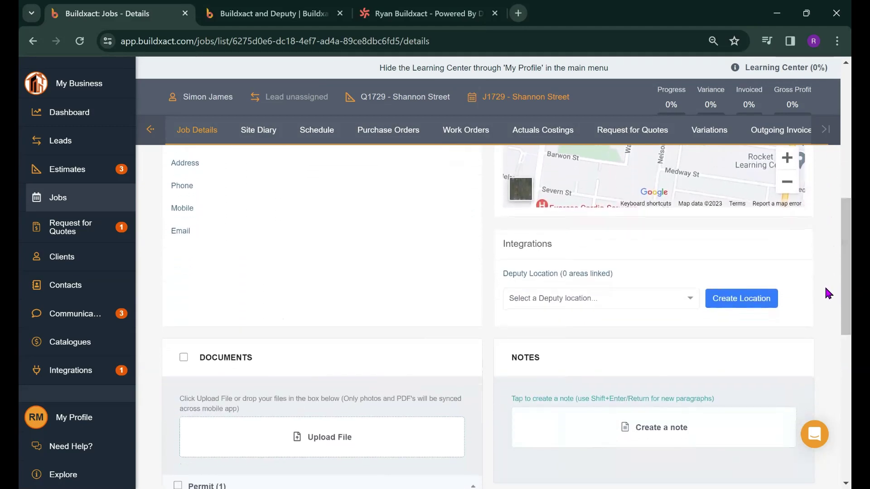
Step: Create a Deputy location for the job and confirm linking J1729 to Deputy
click(748, 305)
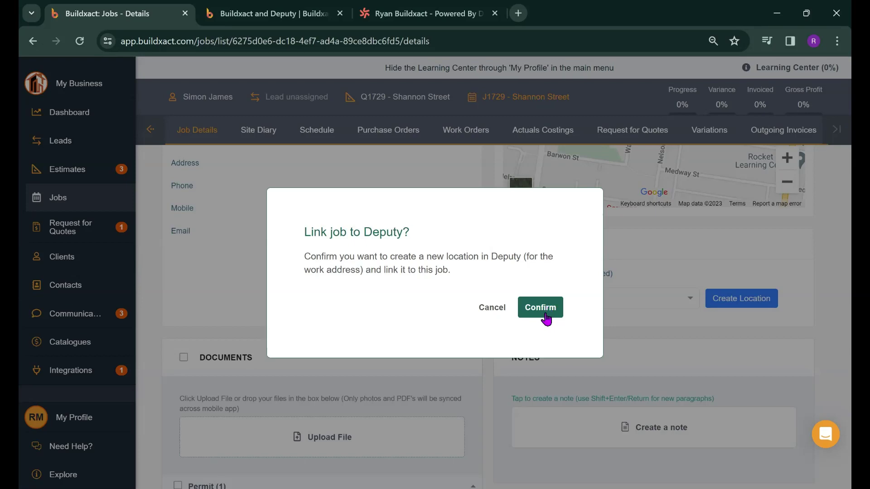
click(546, 317)
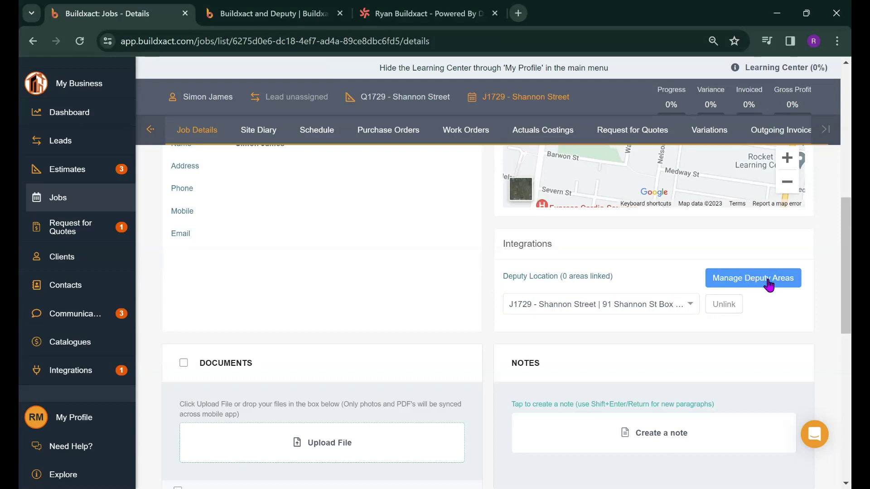
Step: Create Deputy areas for Frame Carpenter and Doors and Robes, then close the areas setup
click(769, 284)
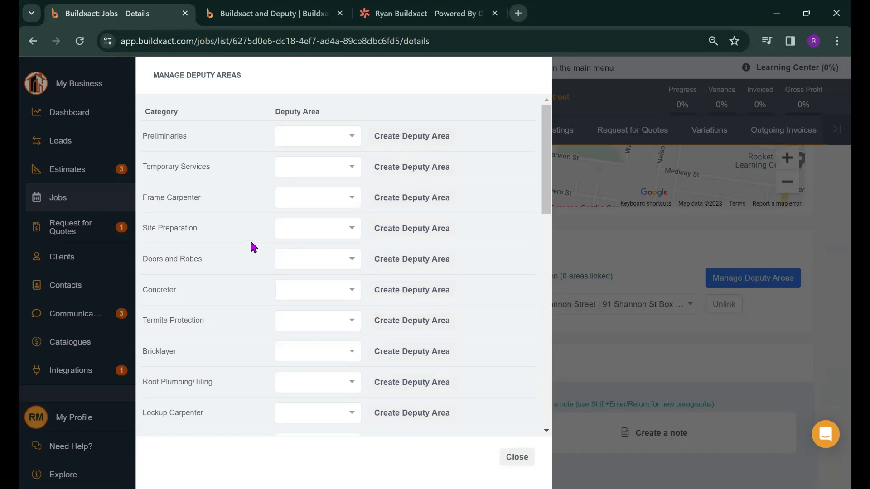
click(387, 200)
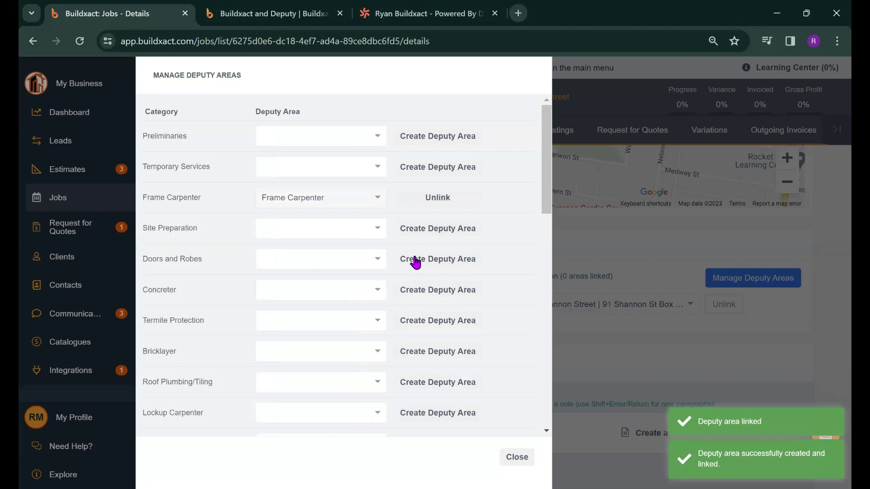
click(415, 262)
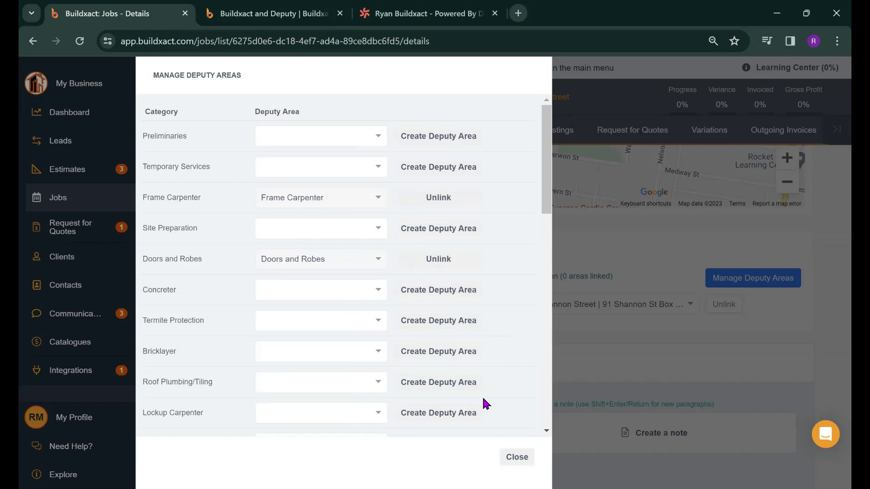
scroll(498, 358, down, 10)
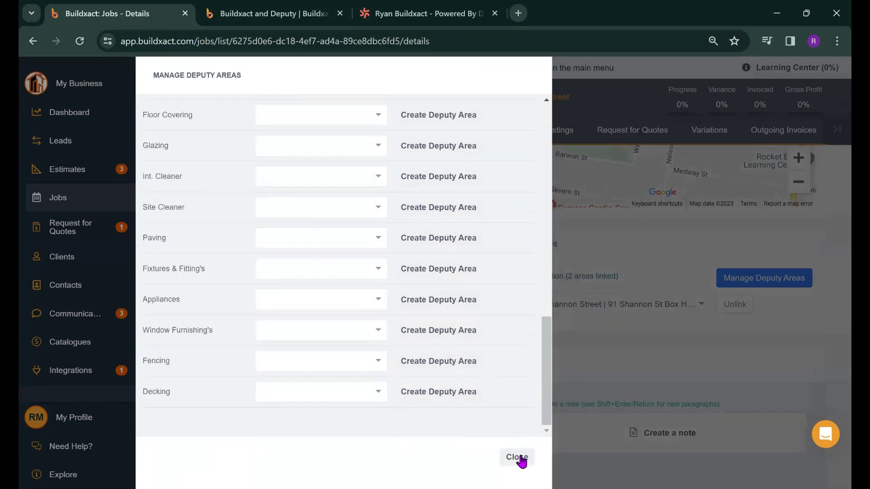
click(517, 456)
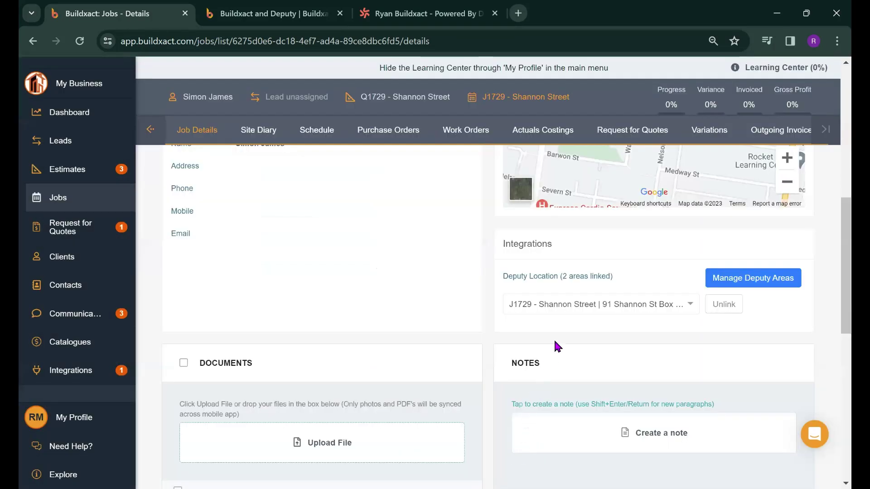
Step: Run Sync Now on the Deputy integration card and switch to the Deputy browser tab
click(82, 376)
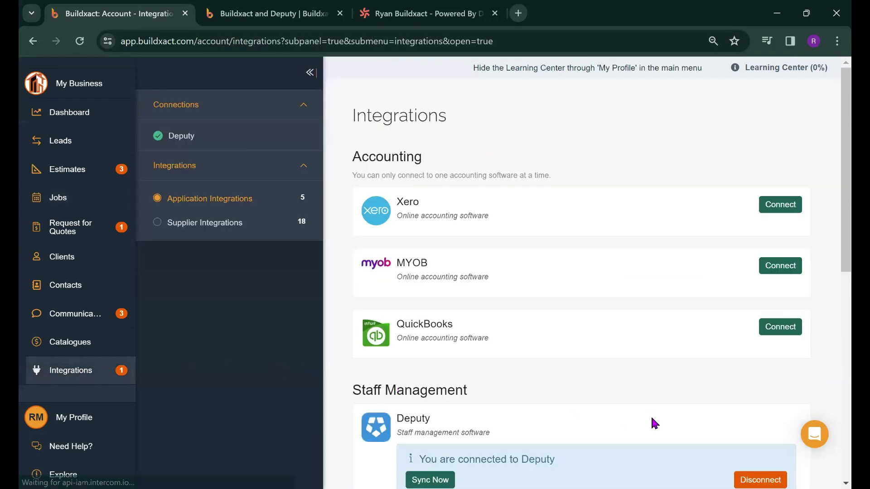
click(428, 476)
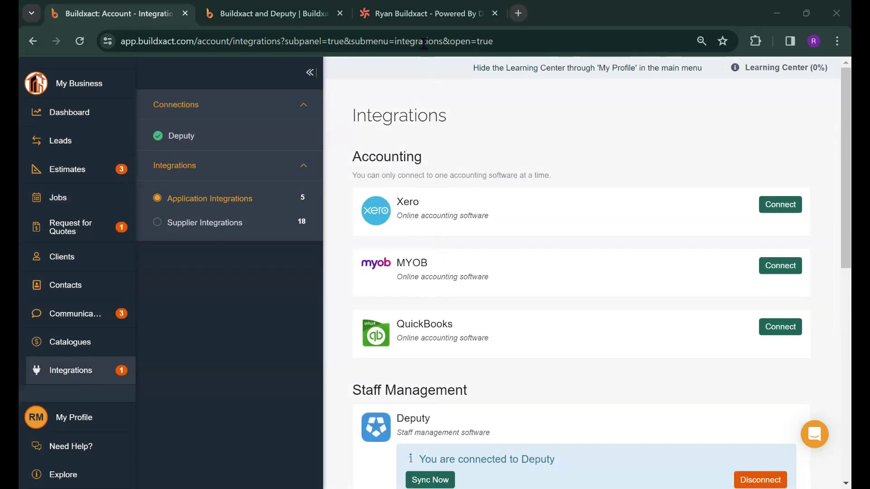
click(424, 13)
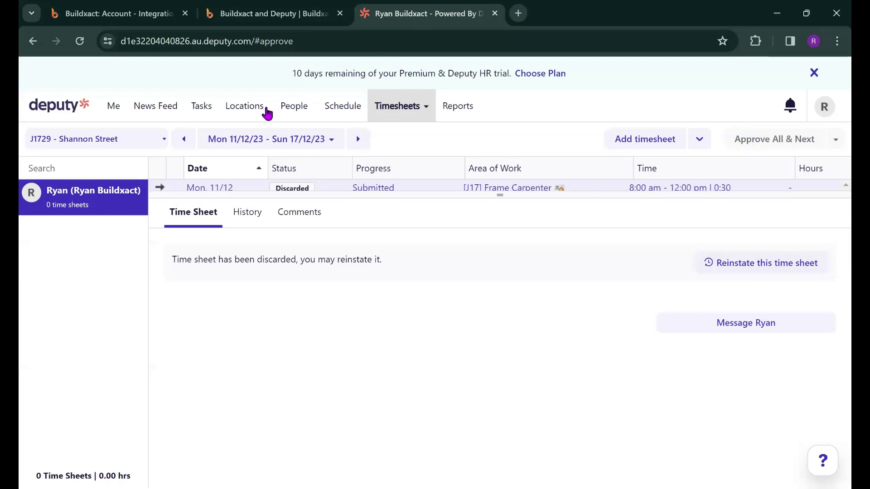
Step: Open J1729 – Shannon Street's location settings, check its areas, then return to General details
click(253, 114)
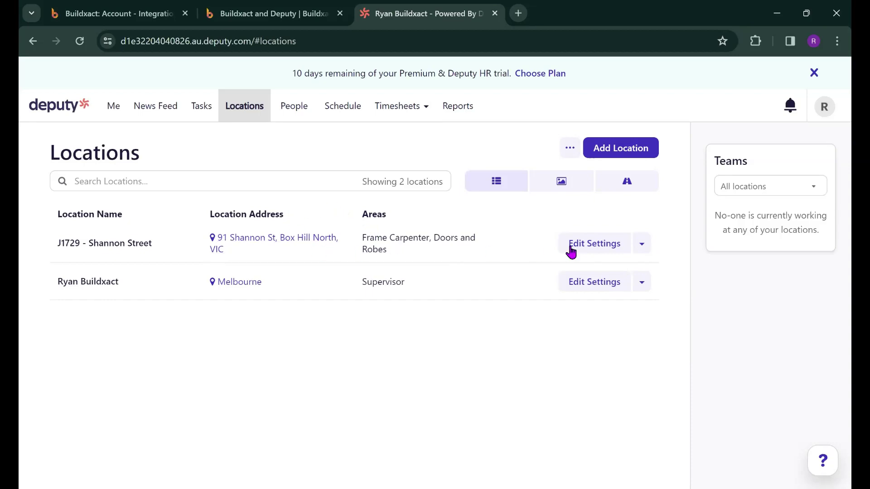
click(592, 244)
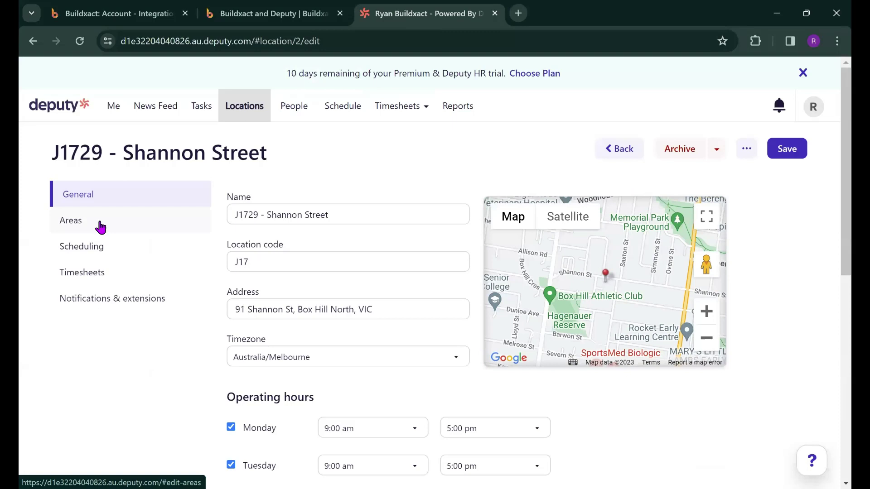
click(100, 228)
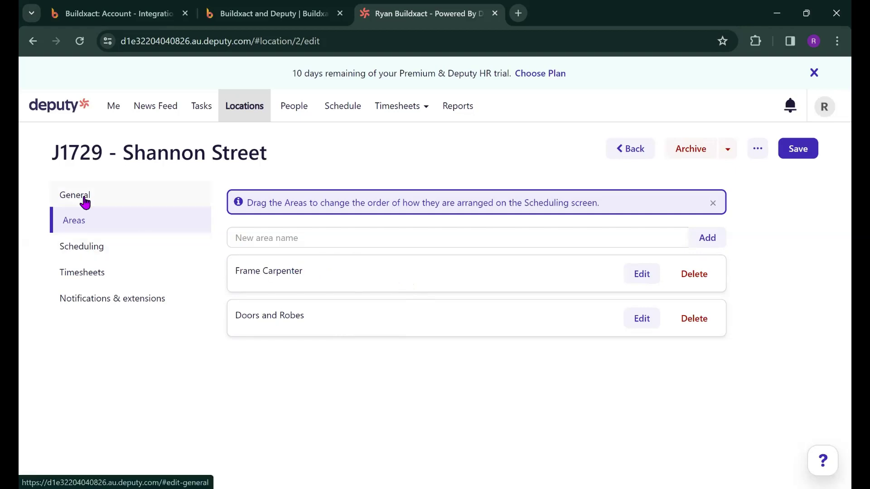
click(84, 202)
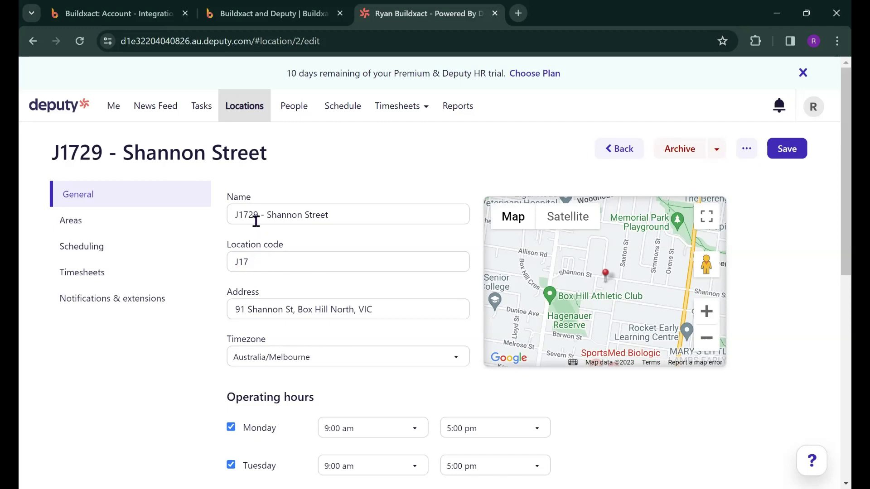
Step: Change the location code from J17 to J1729 and save the location
click(264, 263)
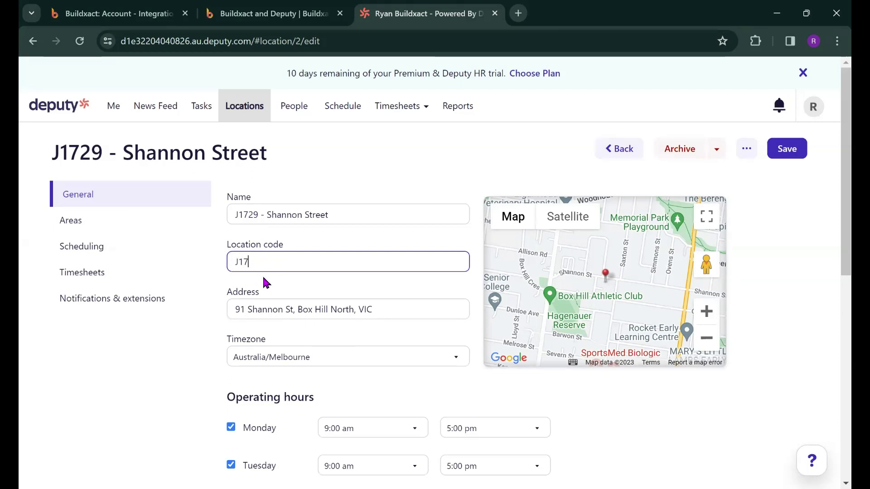
text(29)
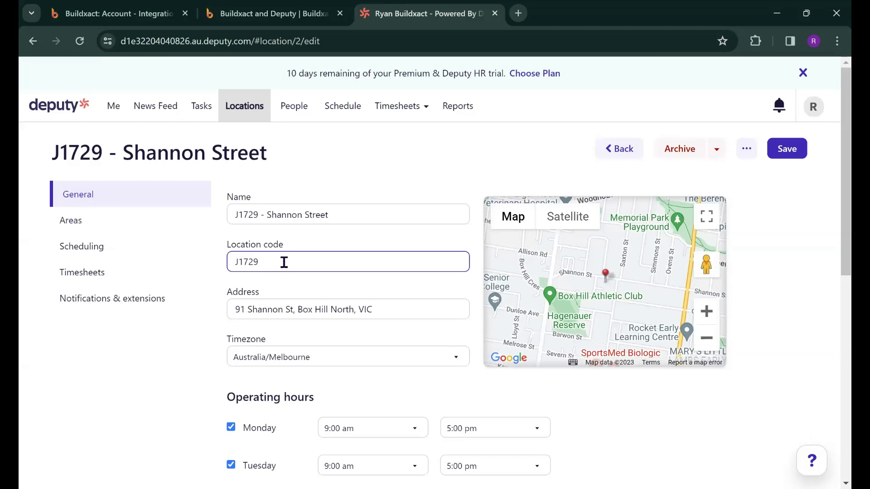
click(793, 155)
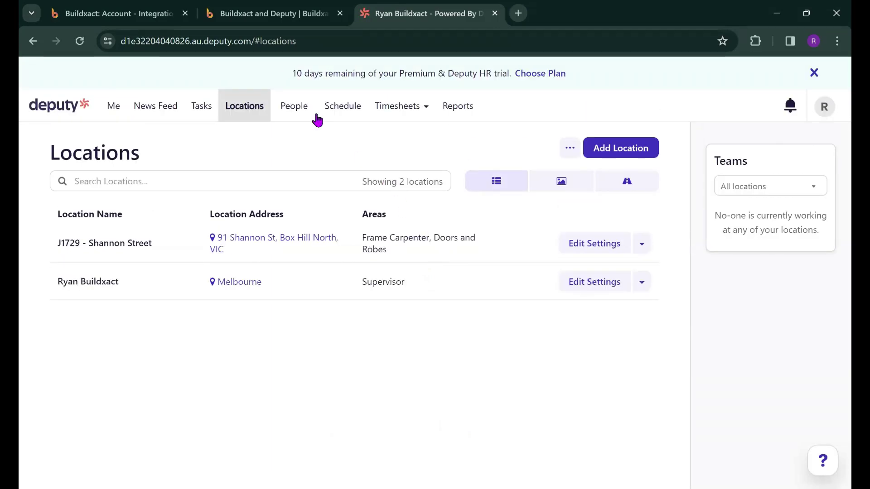
Step: Open the People list and review the existing team member
click(294, 107)
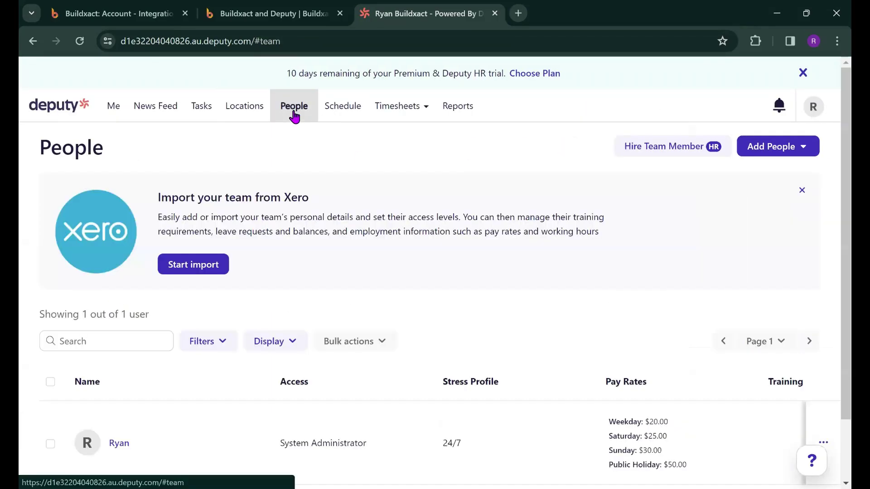
scroll(831, 215, down, 1)
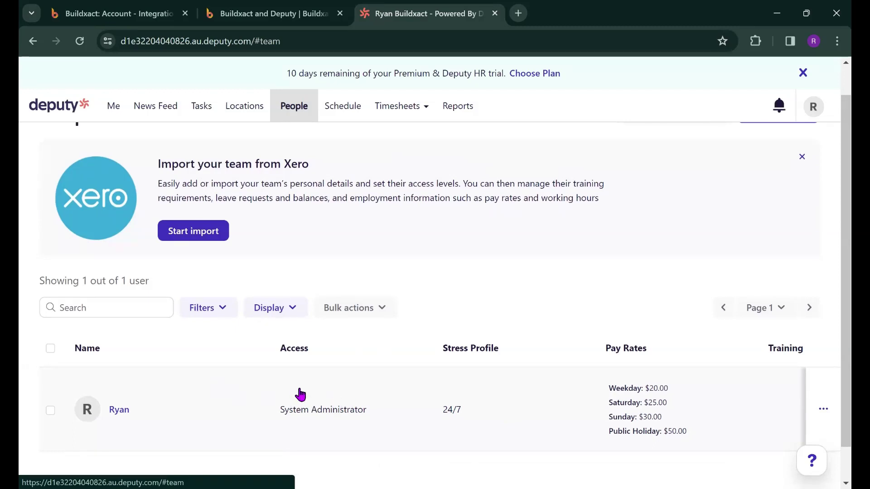
scroll(830, 243, up, 1)
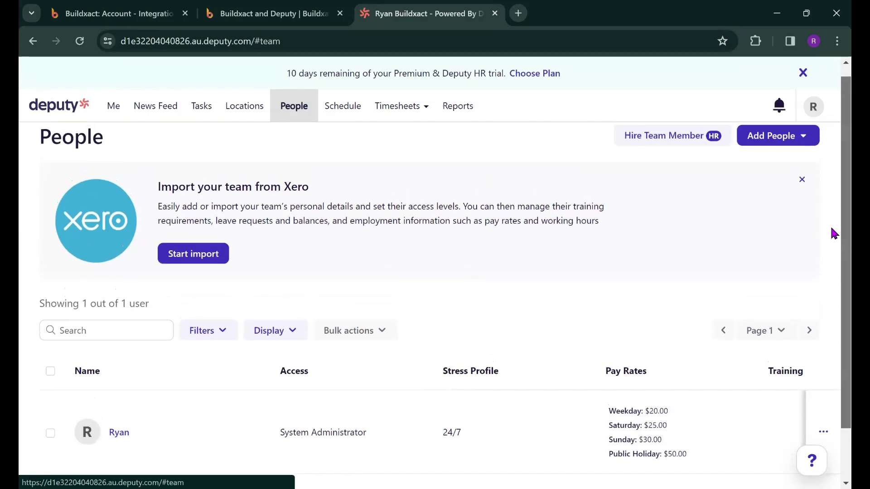
Step: Open the Add Team member form, review it, and close it without adding anyone
click(796, 142)
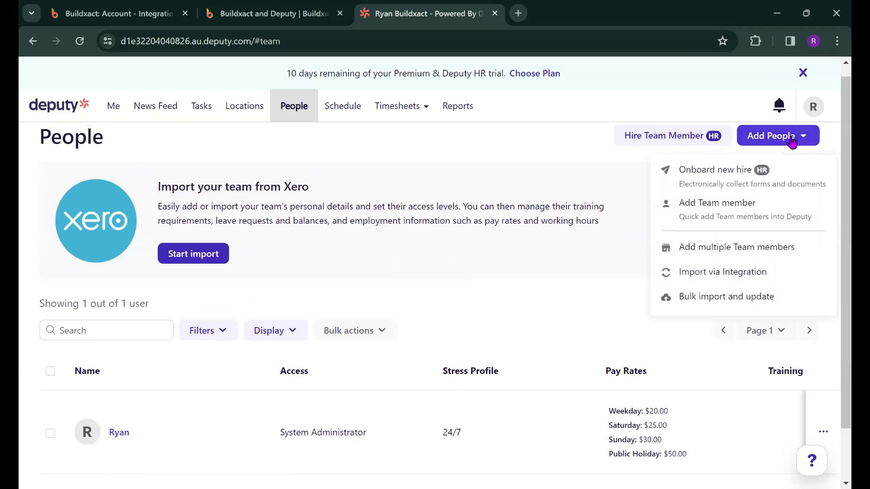
click(705, 217)
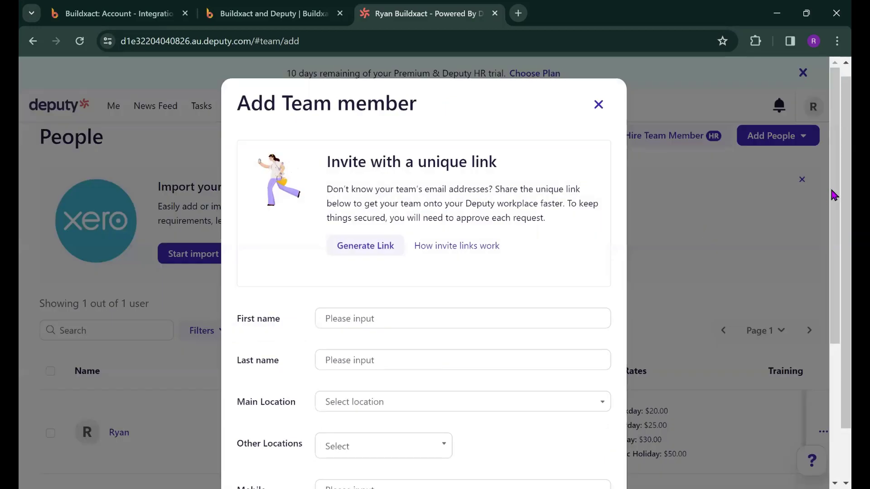
drag(833, 195, 824, 325)
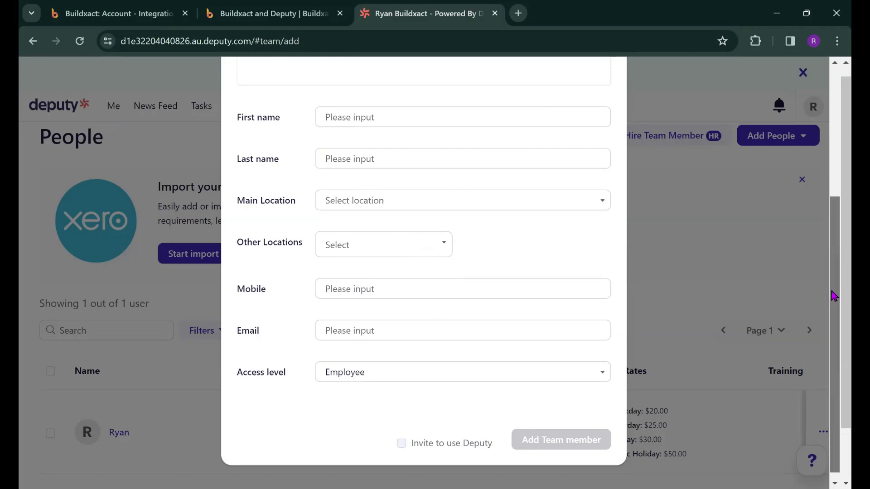
drag(835, 300, 833, 173)
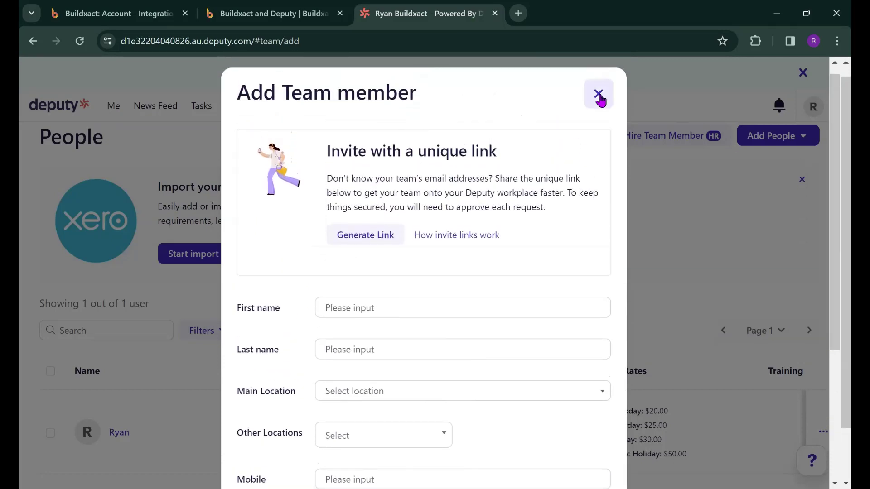
click(598, 94)
scroll(831, 231, down, 1)
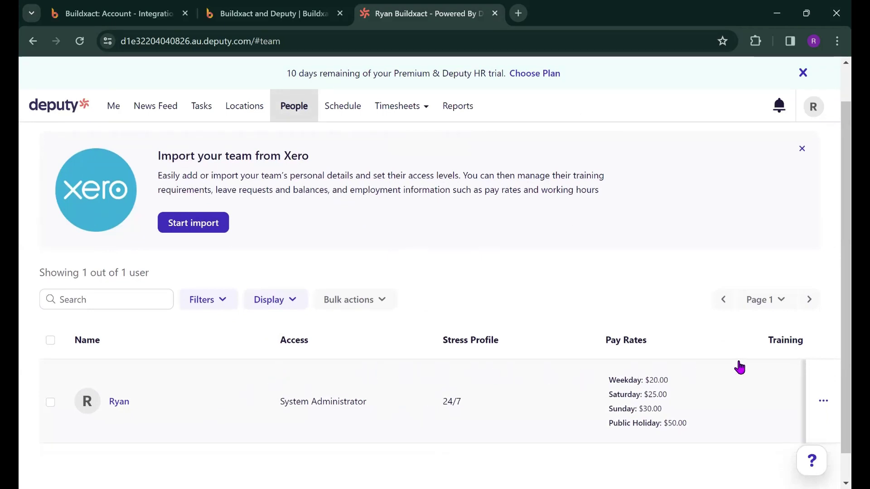
click(822, 403)
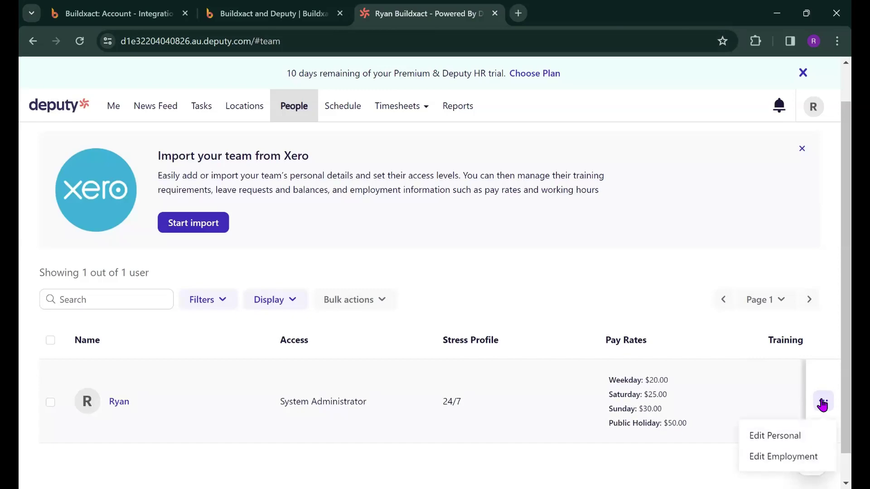
Step: Add J1729 - Shannon Street to the team member's employment locations, save, and close the profile
click(784, 458)
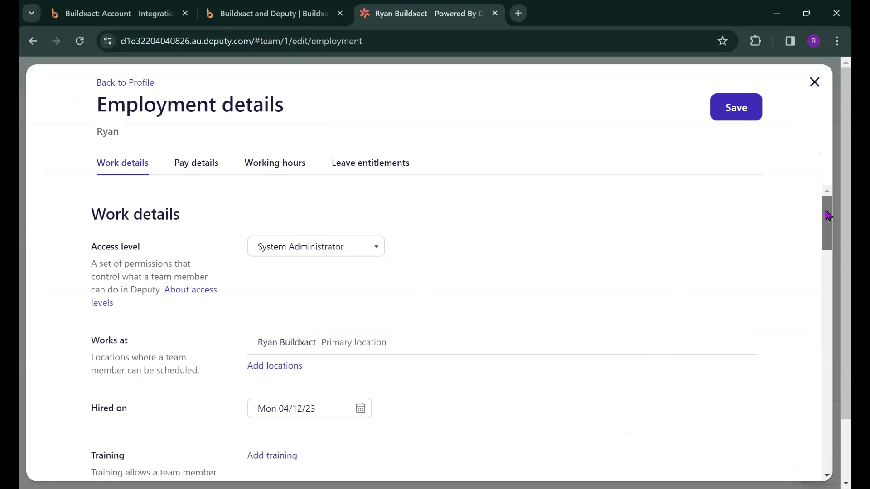
drag(829, 216, 813, 291)
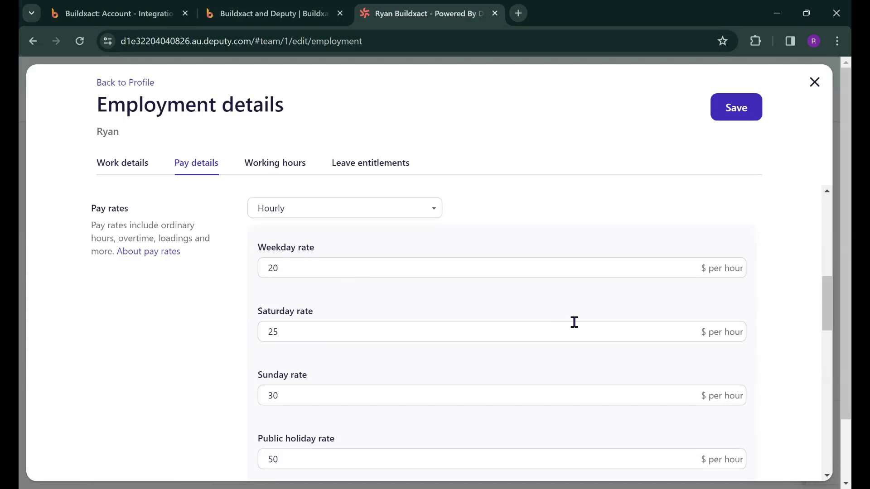
drag(817, 290, 825, 221)
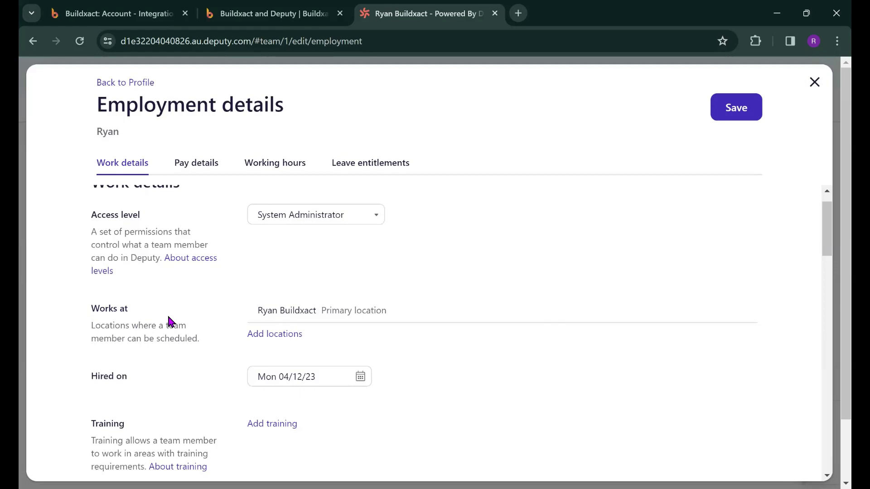
click(269, 336)
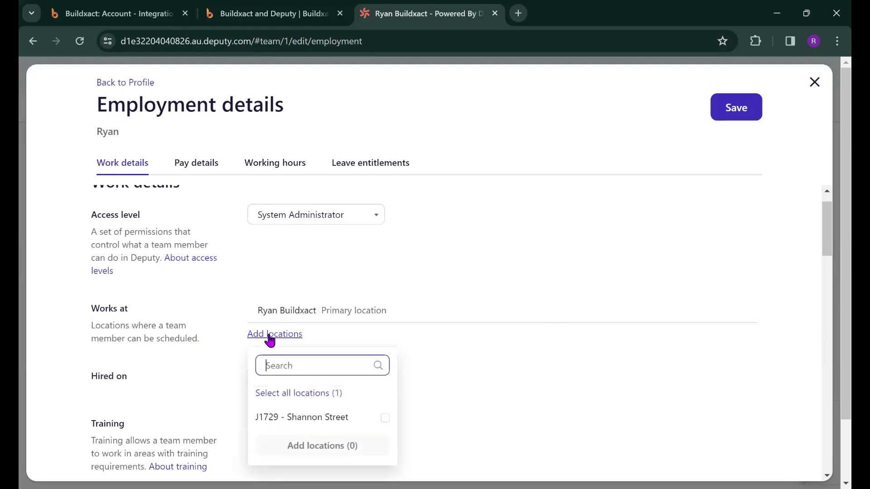
click(385, 418)
click(333, 447)
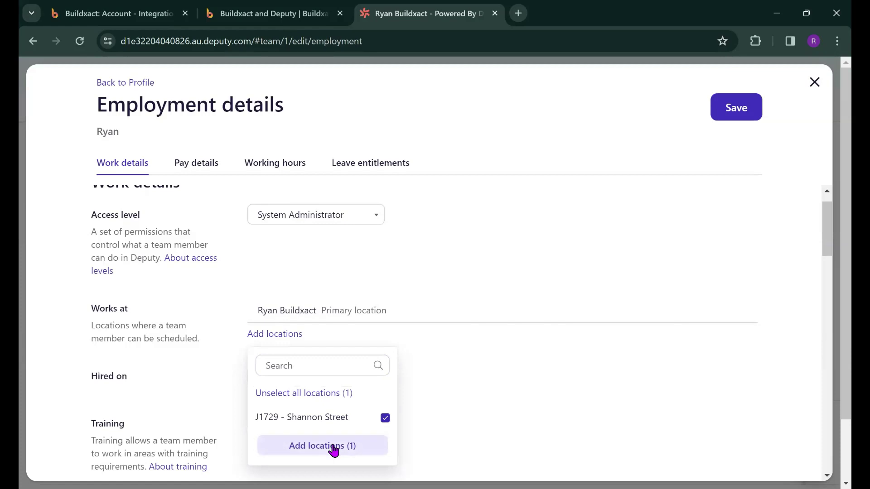
click(334, 449)
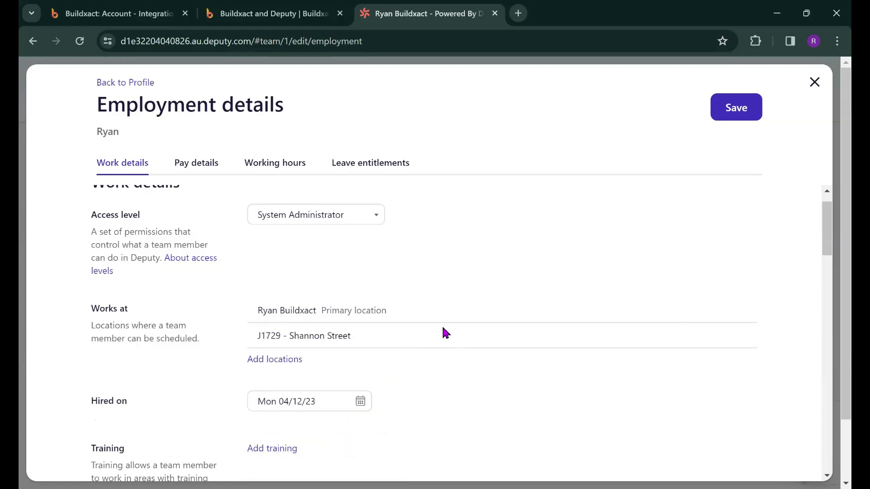
click(730, 114)
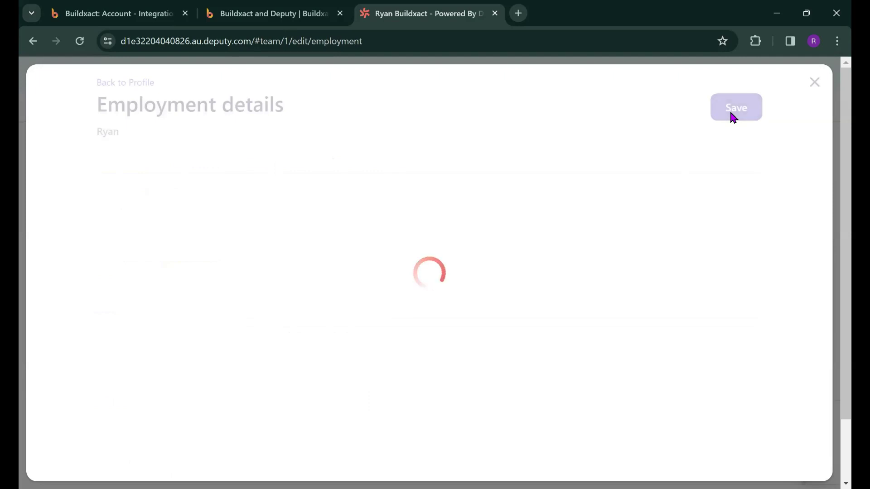
click(814, 83)
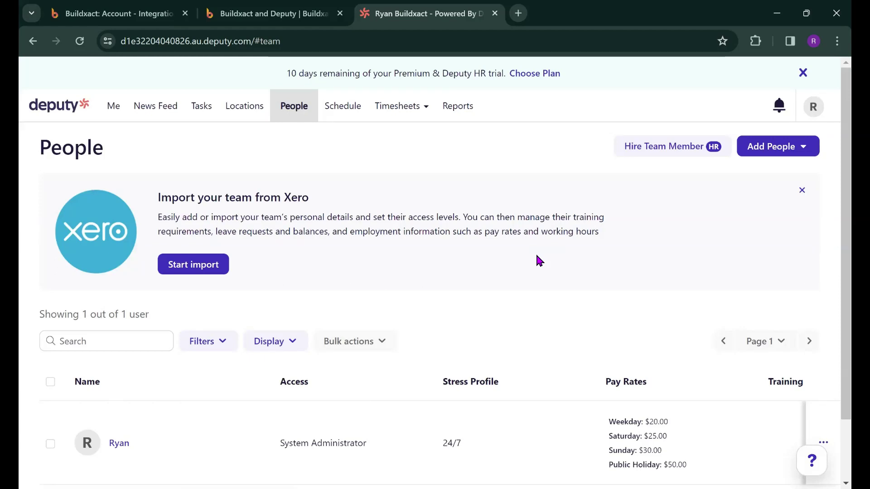
Step: Bring up the Buildxact and Deputy help article and scroll down to its Useful links section
click(287, 18)
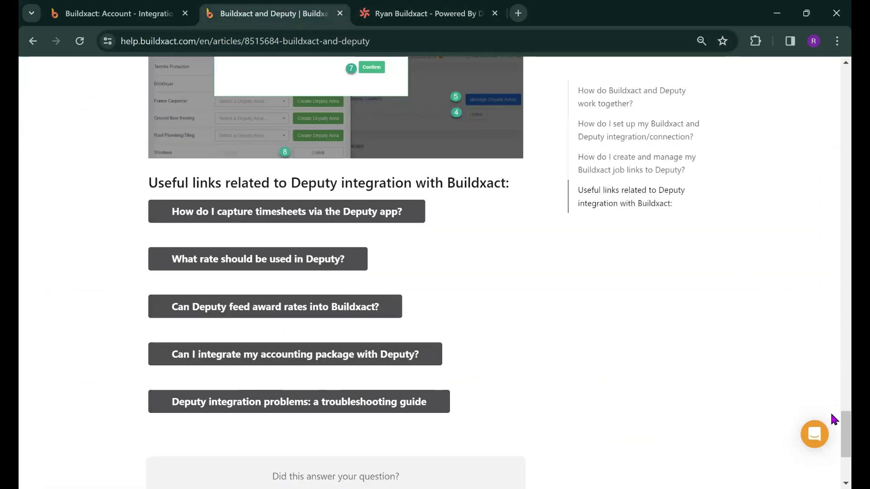
scroll(833, 419, up, 5)
scroll(831, 136, up, 10)
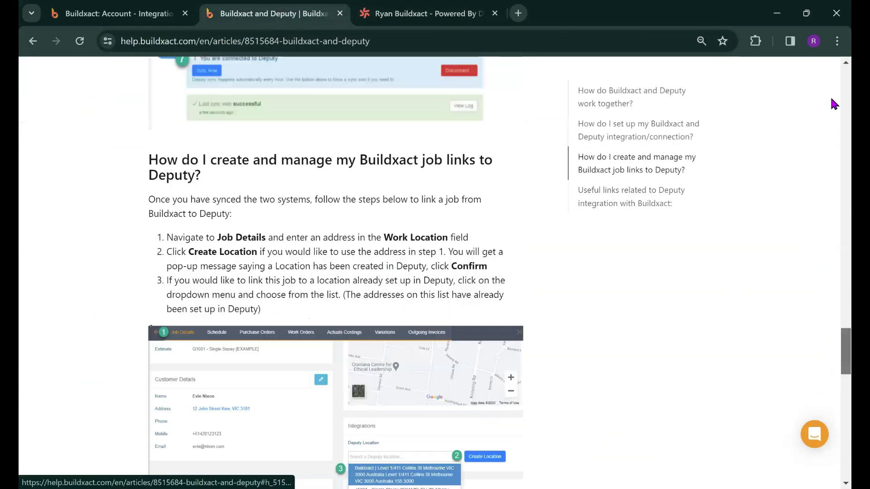
scroll(830, 80, up, 15)
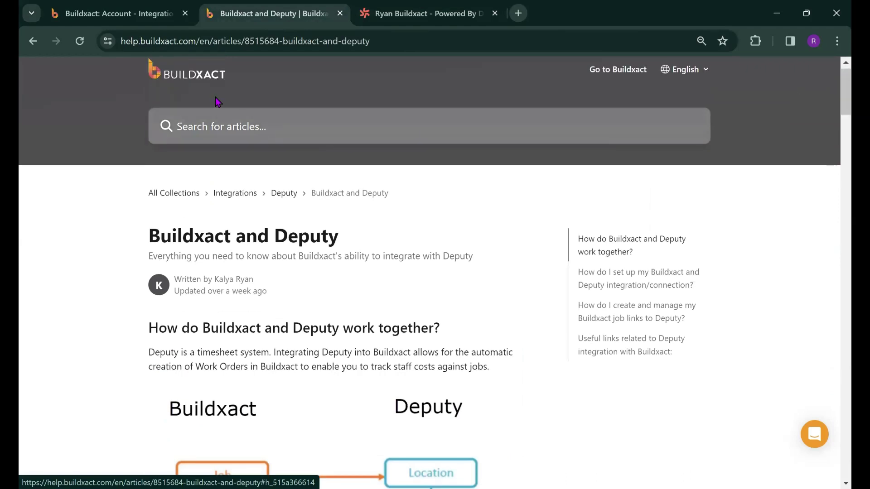
click(116, 15)
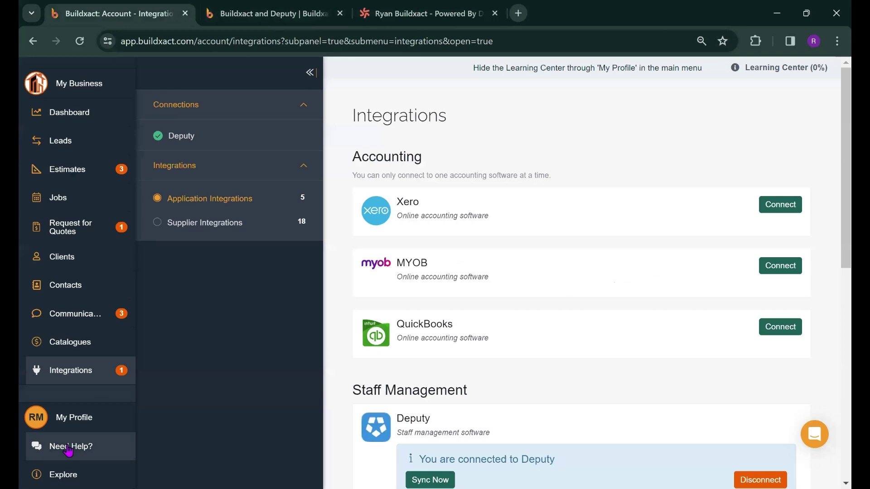
click(280, 15)
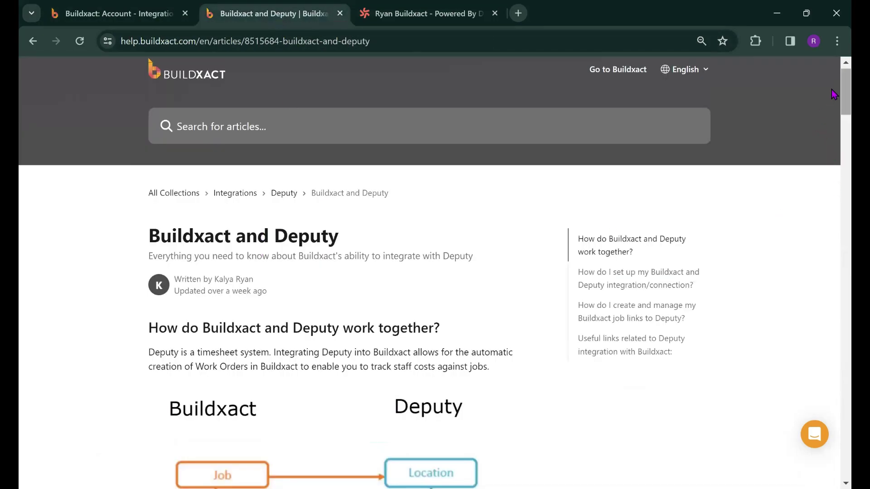
scroll(832, 100, down, 5)
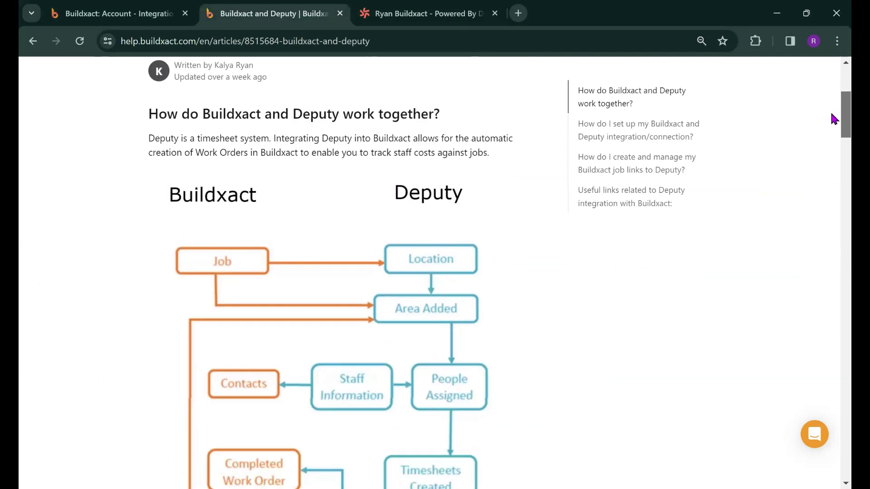
scroll(834, 119, down, 15)
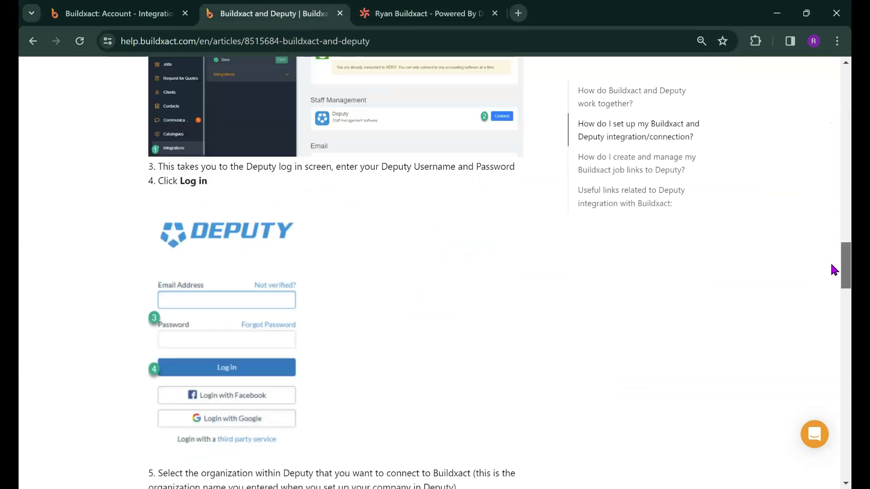
scroll(832, 265, down, 20)
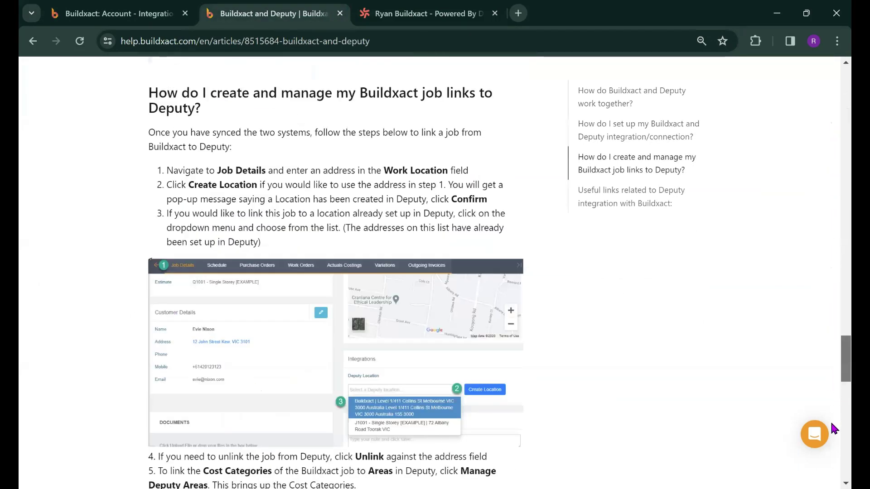
scroll(832, 429, down, 15)
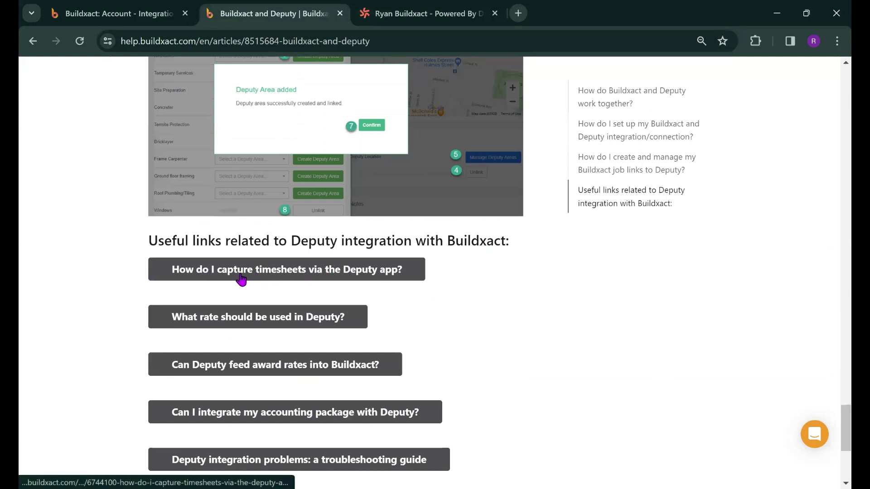
Step: Read the 'How do I capture timesheets via the Deputy app?' article, then return to Deputy's People page
click(259, 274)
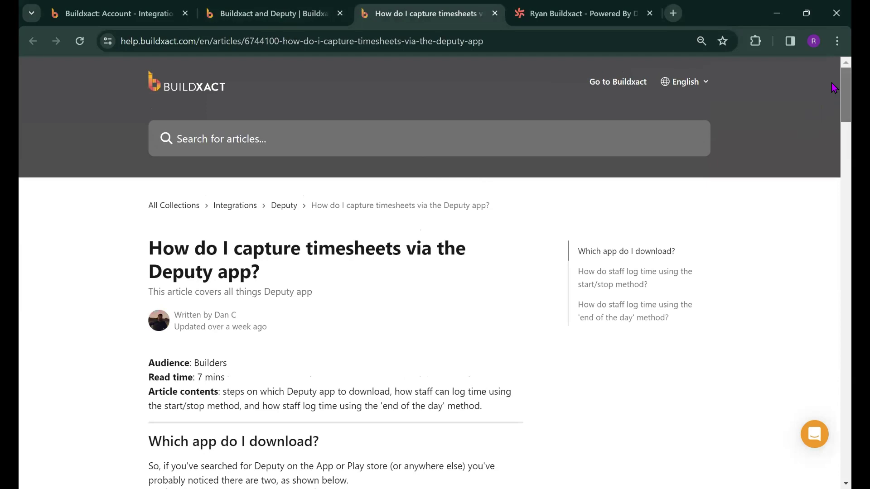
scroll(830, 122, down, 10)
scroll(833, 149, down, 10)
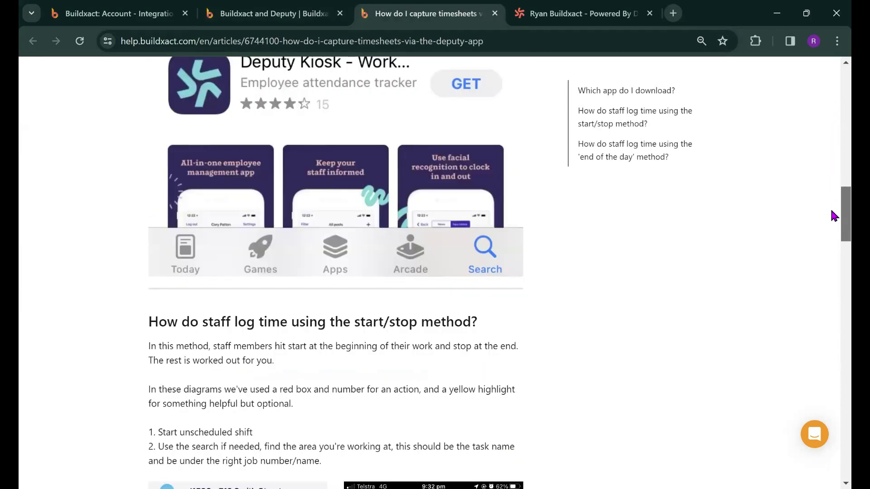
scroll(833, 213, down, 8)
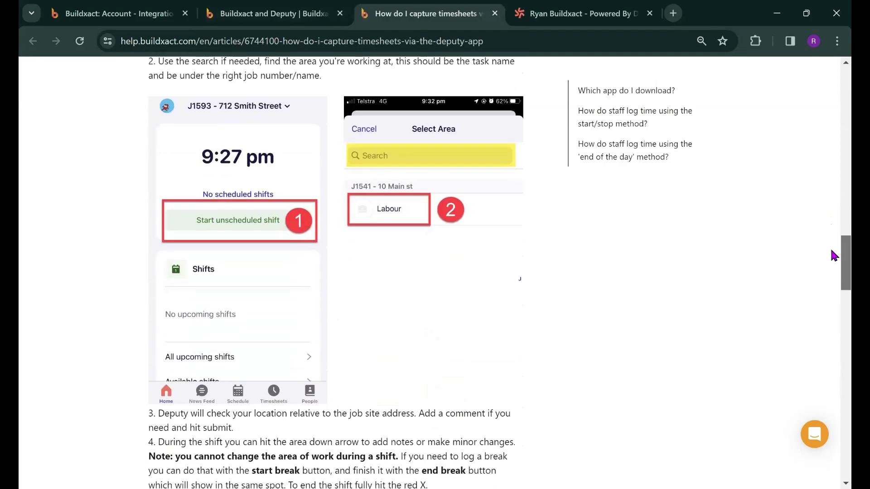
scroll(832, 256, down, 4)
scroll(833, 274, down, 1)
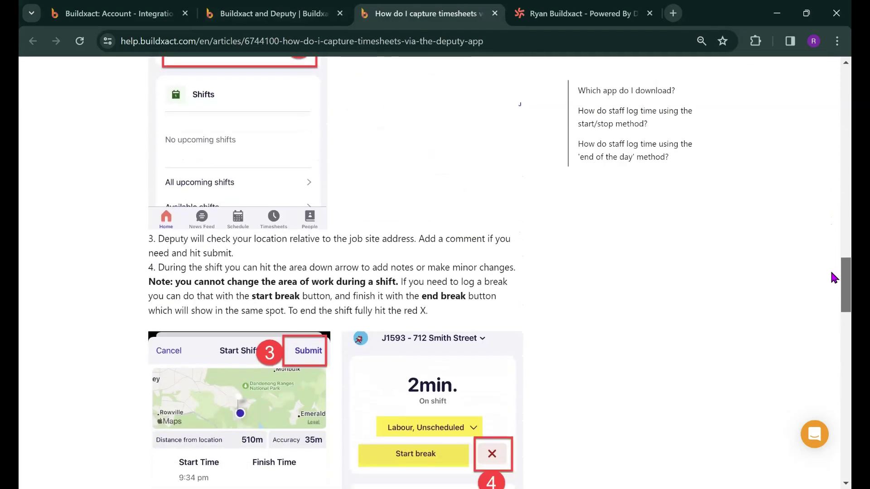
scroll(833, 263, up, 8)
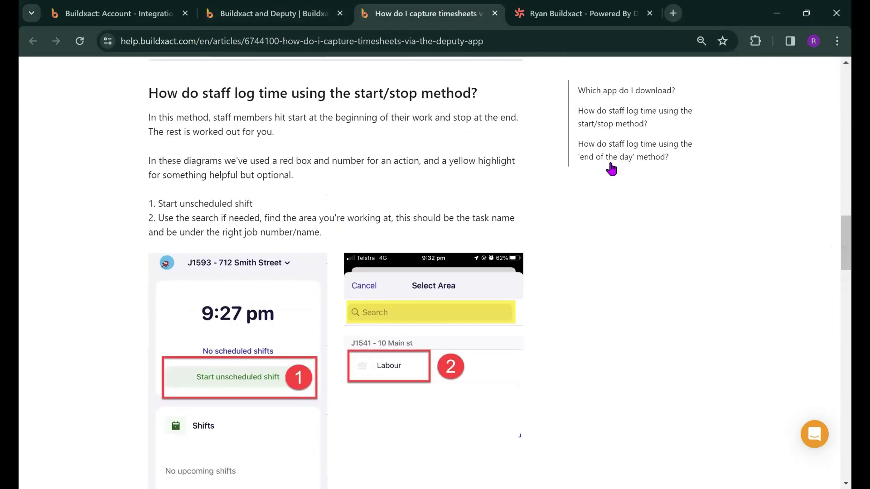
click(552, 18)
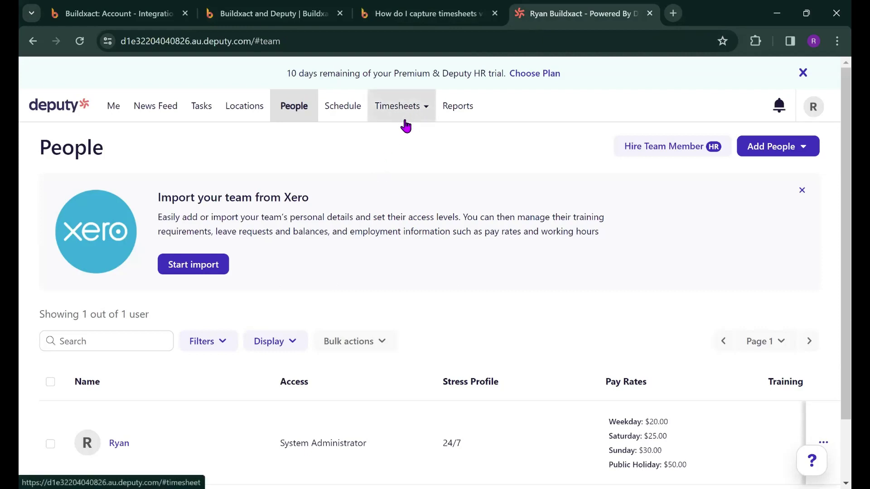
Step: From J1729 - Shannon Street timesheet approvals, start an unrostered time sheet dated 11 December 2023
mouse_move(417, 110)
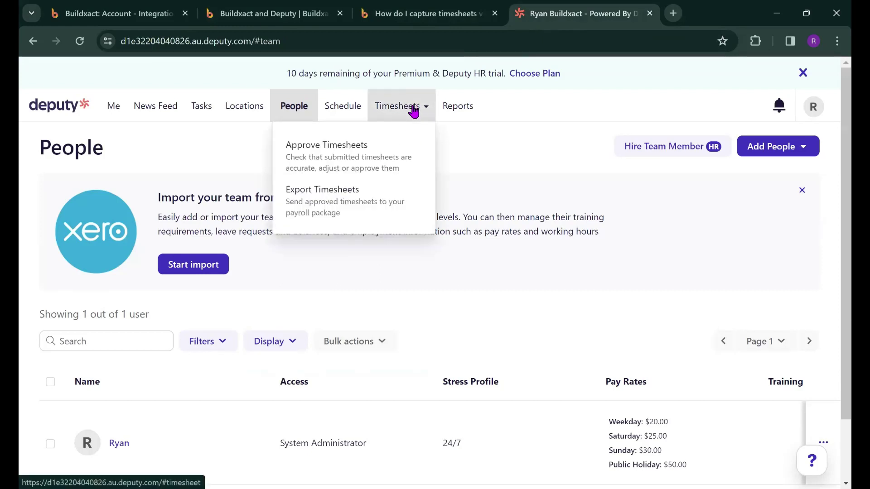
click(301, 145)
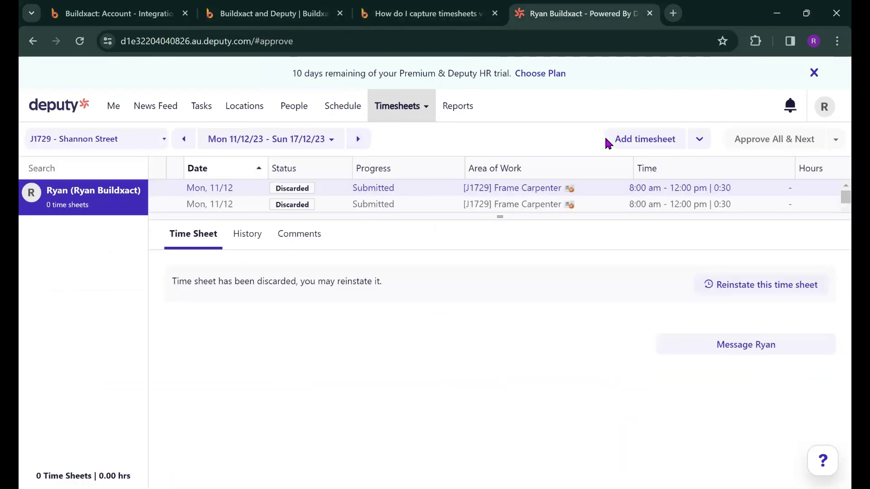
click(628, 144)
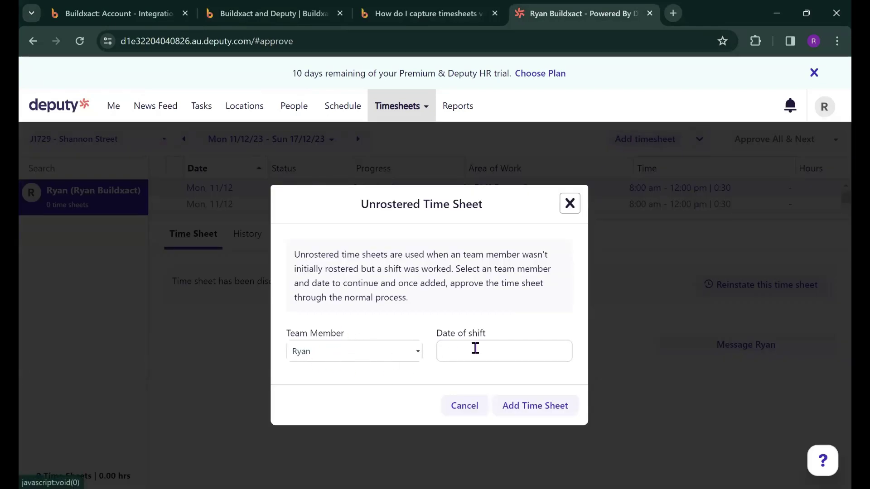
click(475, 350)
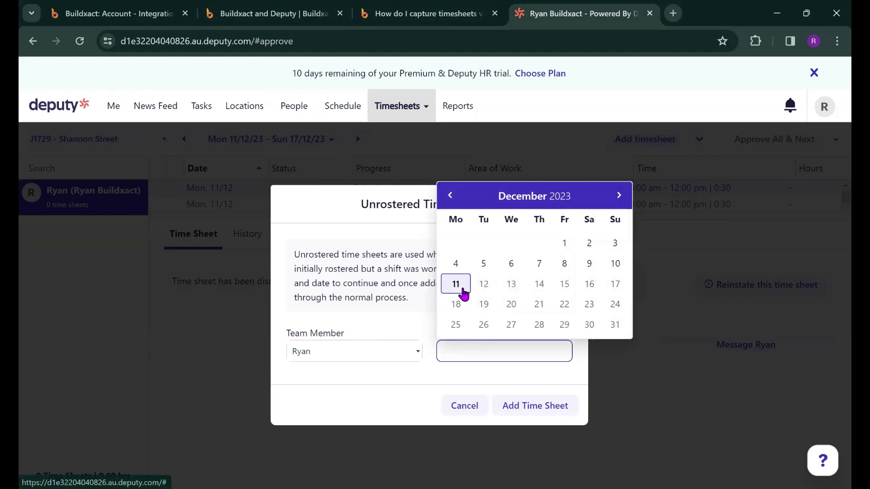
click(456, 285)
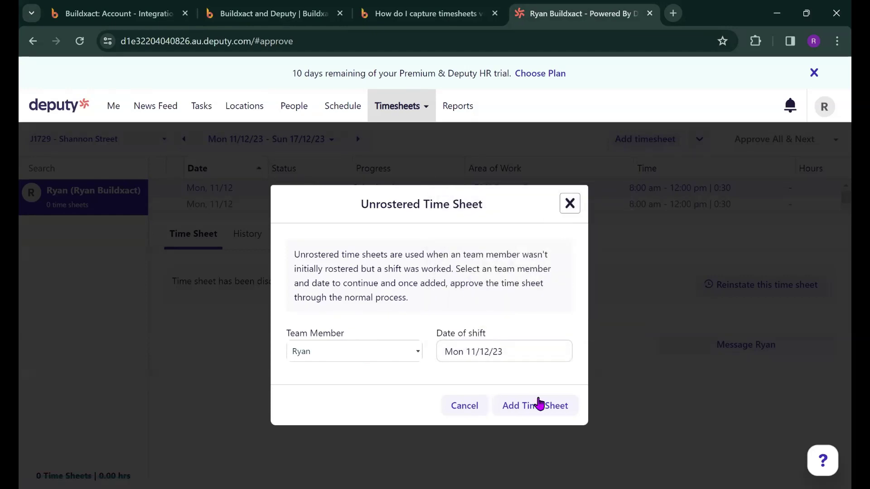
Step: Create the 11/12/23 time sheet and set its area of work to [J1729] Frame Carpenter
click(535, 406)
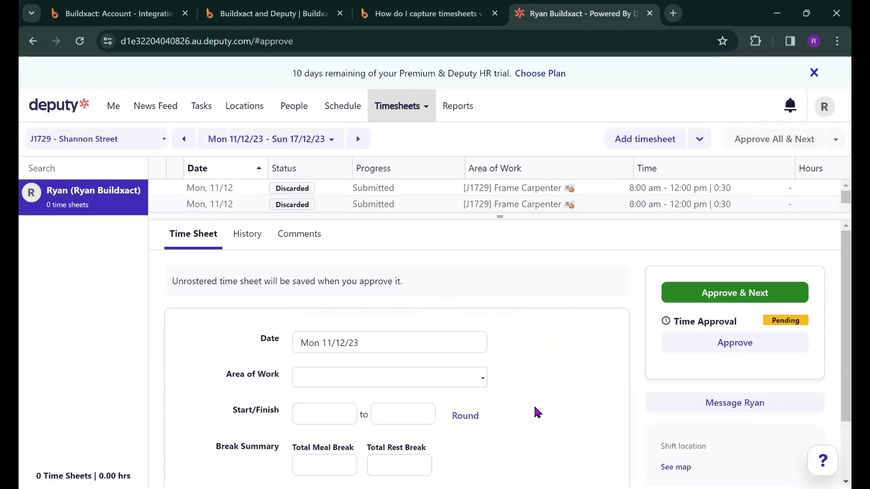
scroll(833, 262, down, 2)
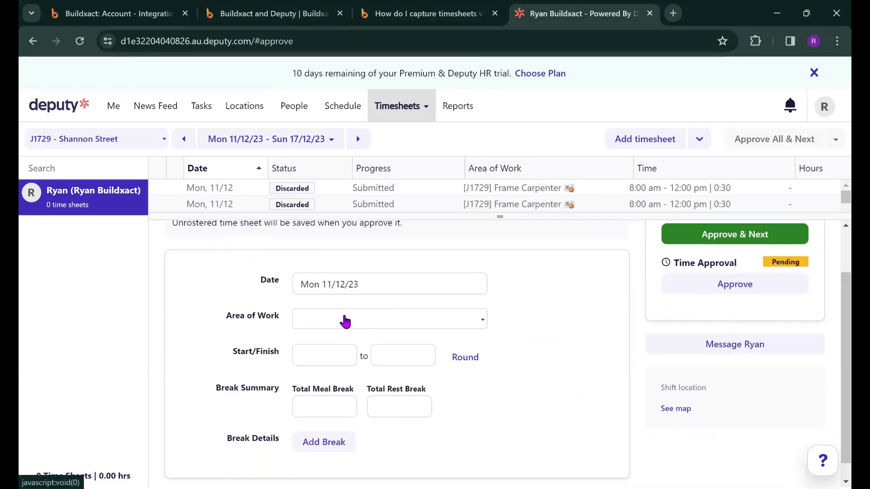
click(345, 320)
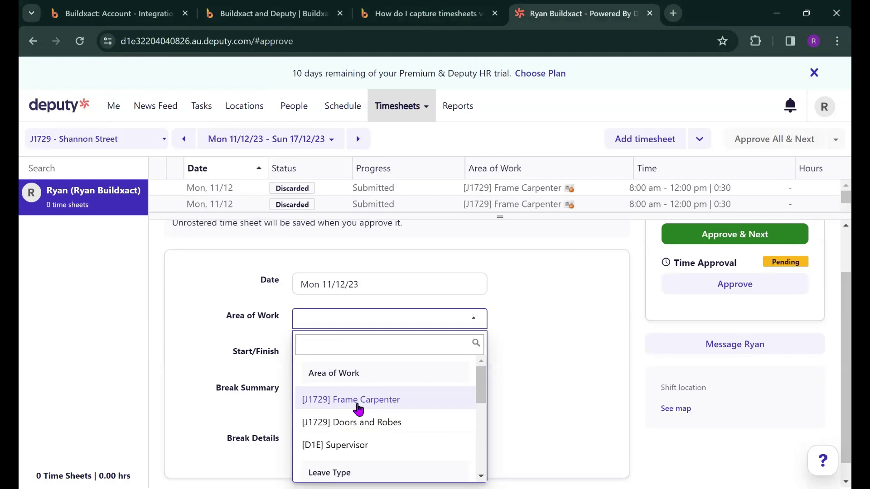
click(357, 406)
Step: Enter an 08:00 start, 12:00 finish and 15-minute meal break, then approve the time sheet
click(303, 362)
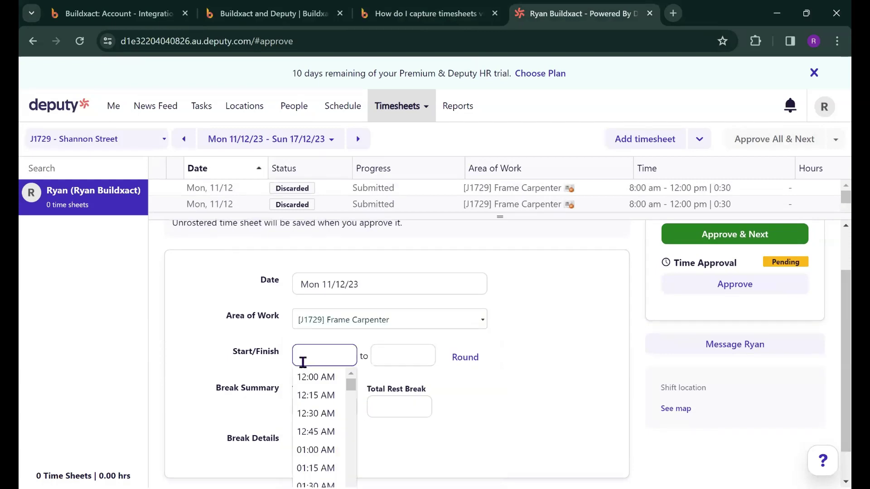
text(0800)
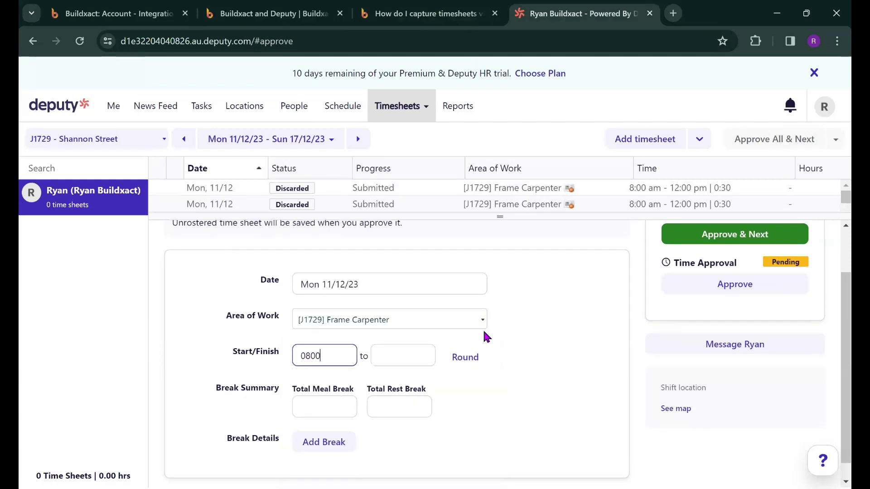
click(412, 348)
text(1200PM)
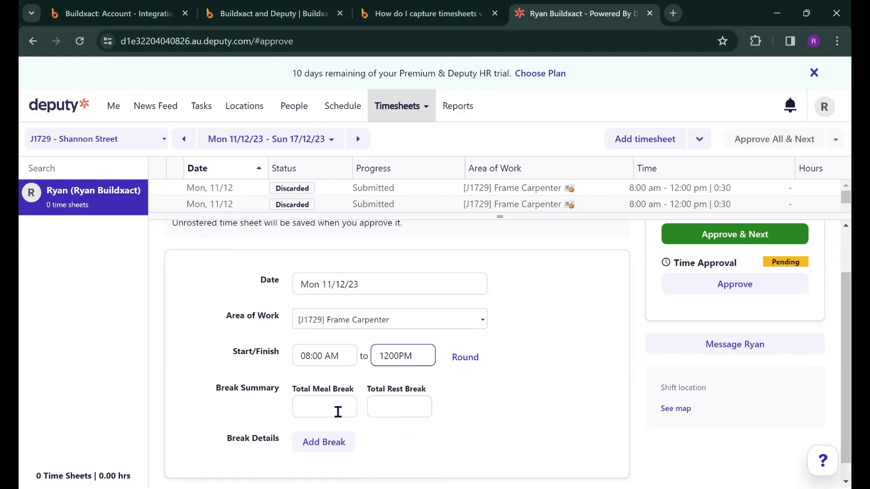
click(325, 409)
click(319, 448)
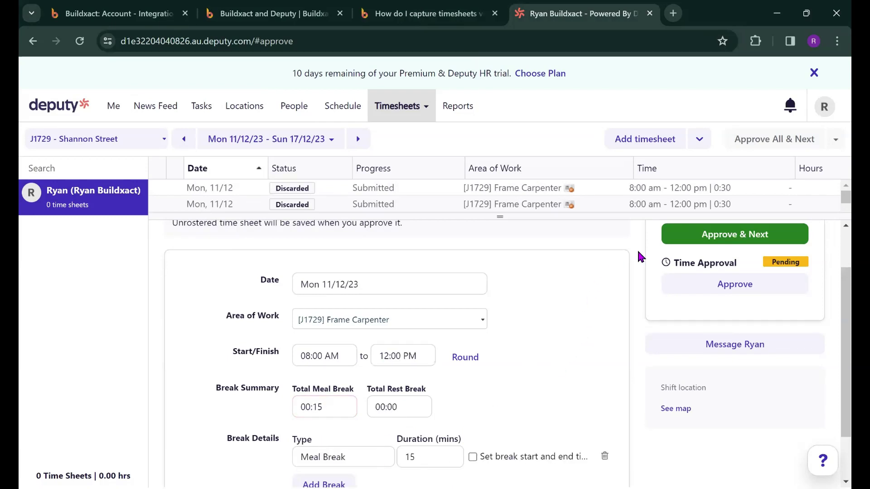
click(713, 239)
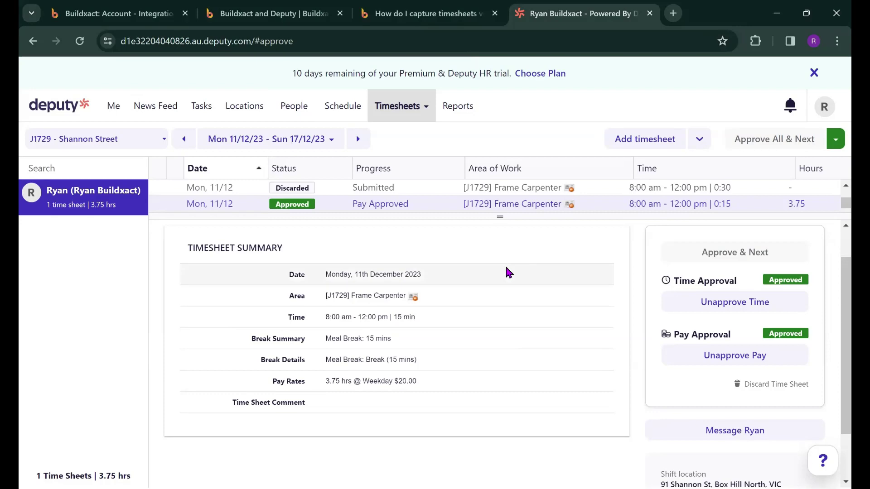
Step: Sync Deputy in Buildxact and view job J1729 Shannon Street's work orders, showing order 0559 at $75.00
click(142, 19)
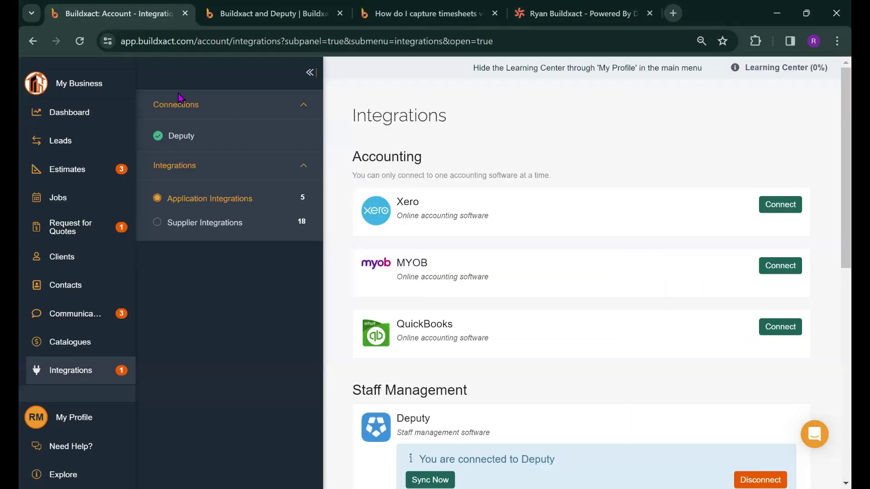
click(425, 478)
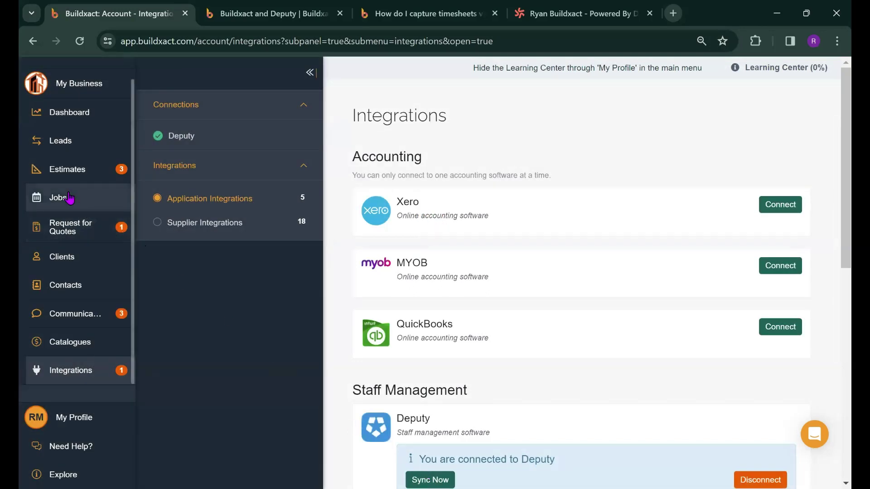
click(68, 198)
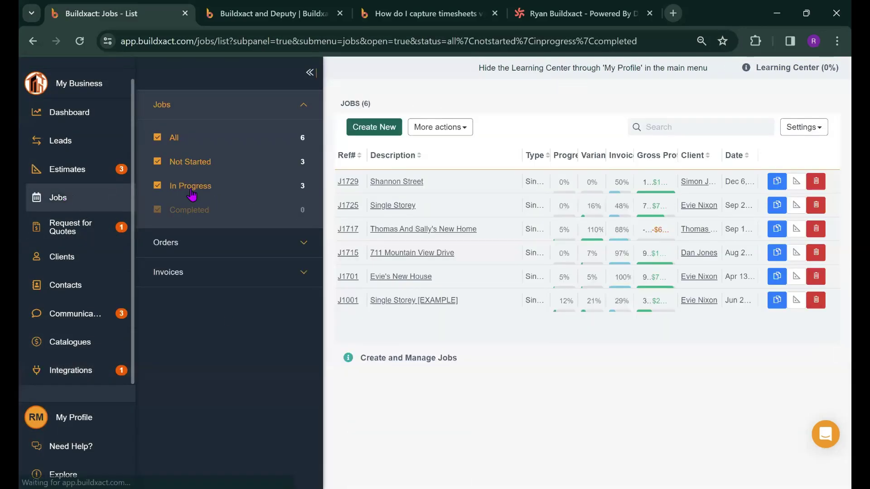
click(348, 182)
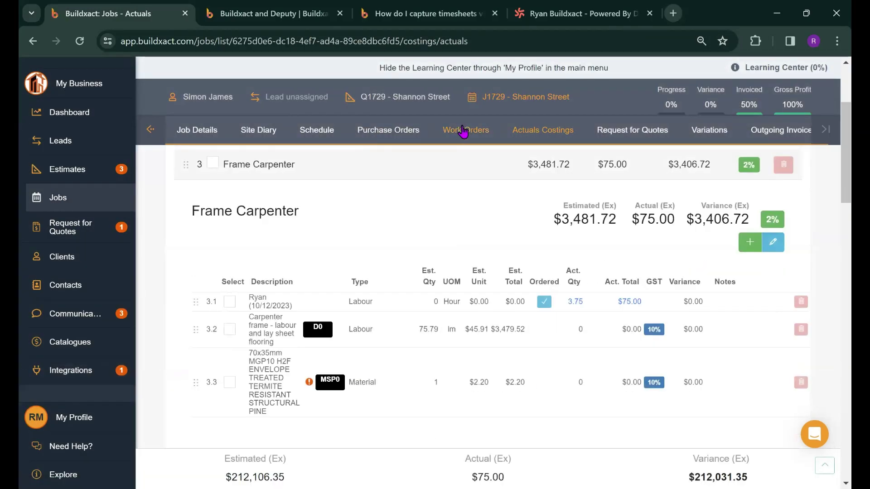
click(463, 132)
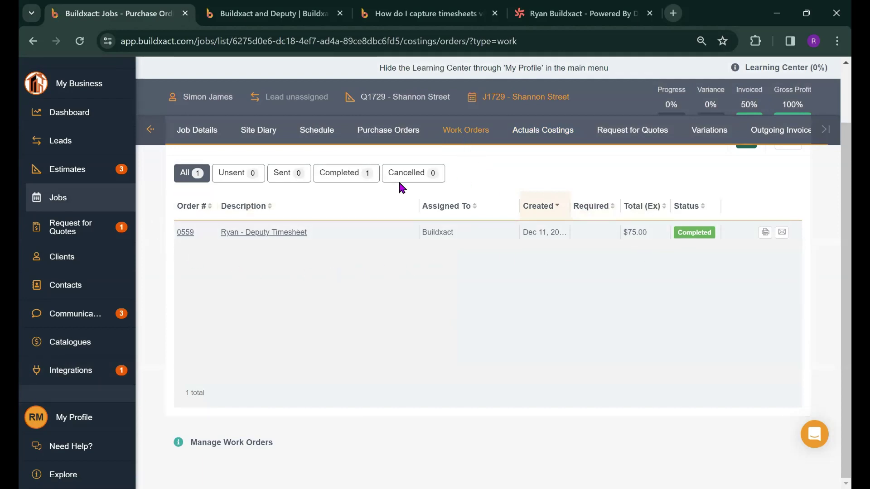
click(187, 236)
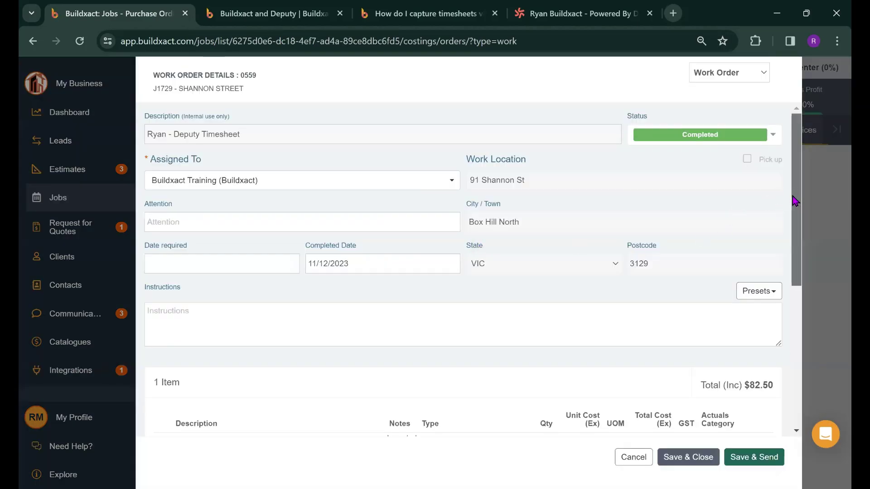
drag(795, 201, 762, 266)
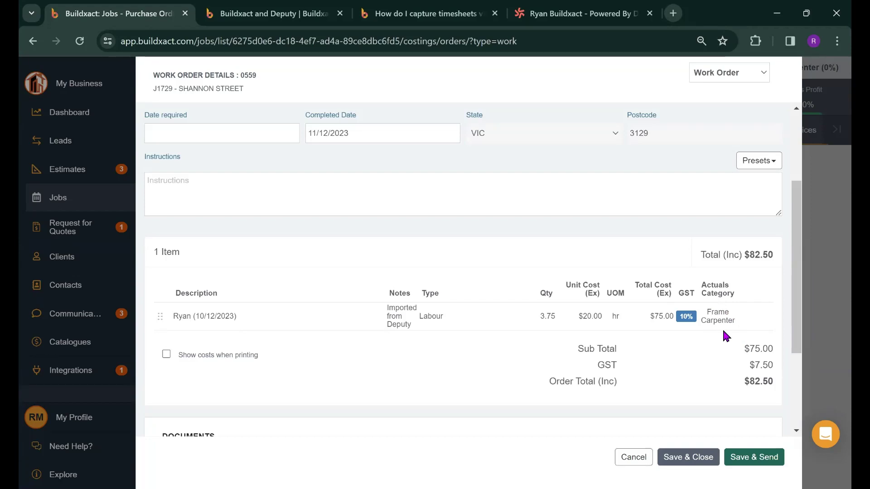
click(633, 458)
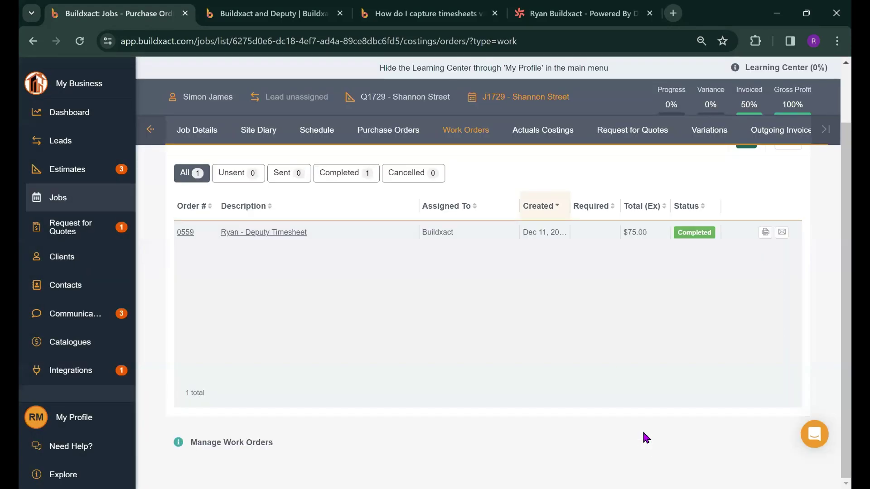
Step: Show J1729's Actuals Costings, with Frame Carpenter at 3.75 hours and $75.00 actual
click(543, 131)
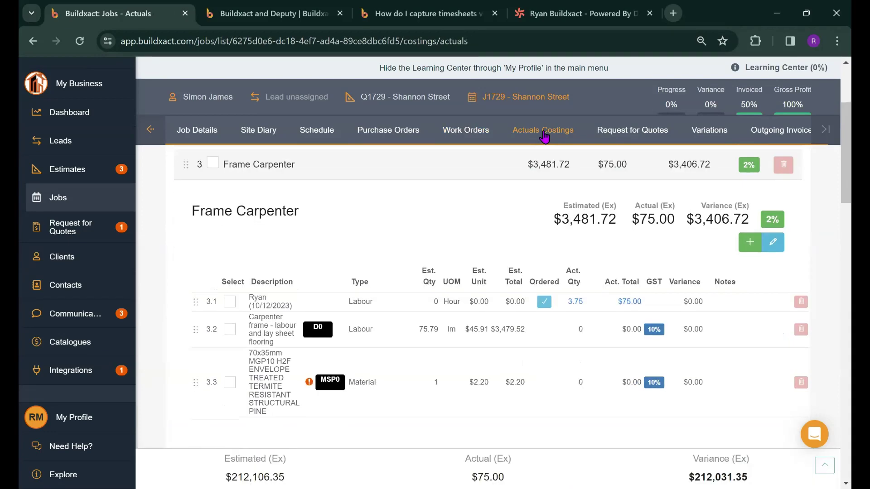